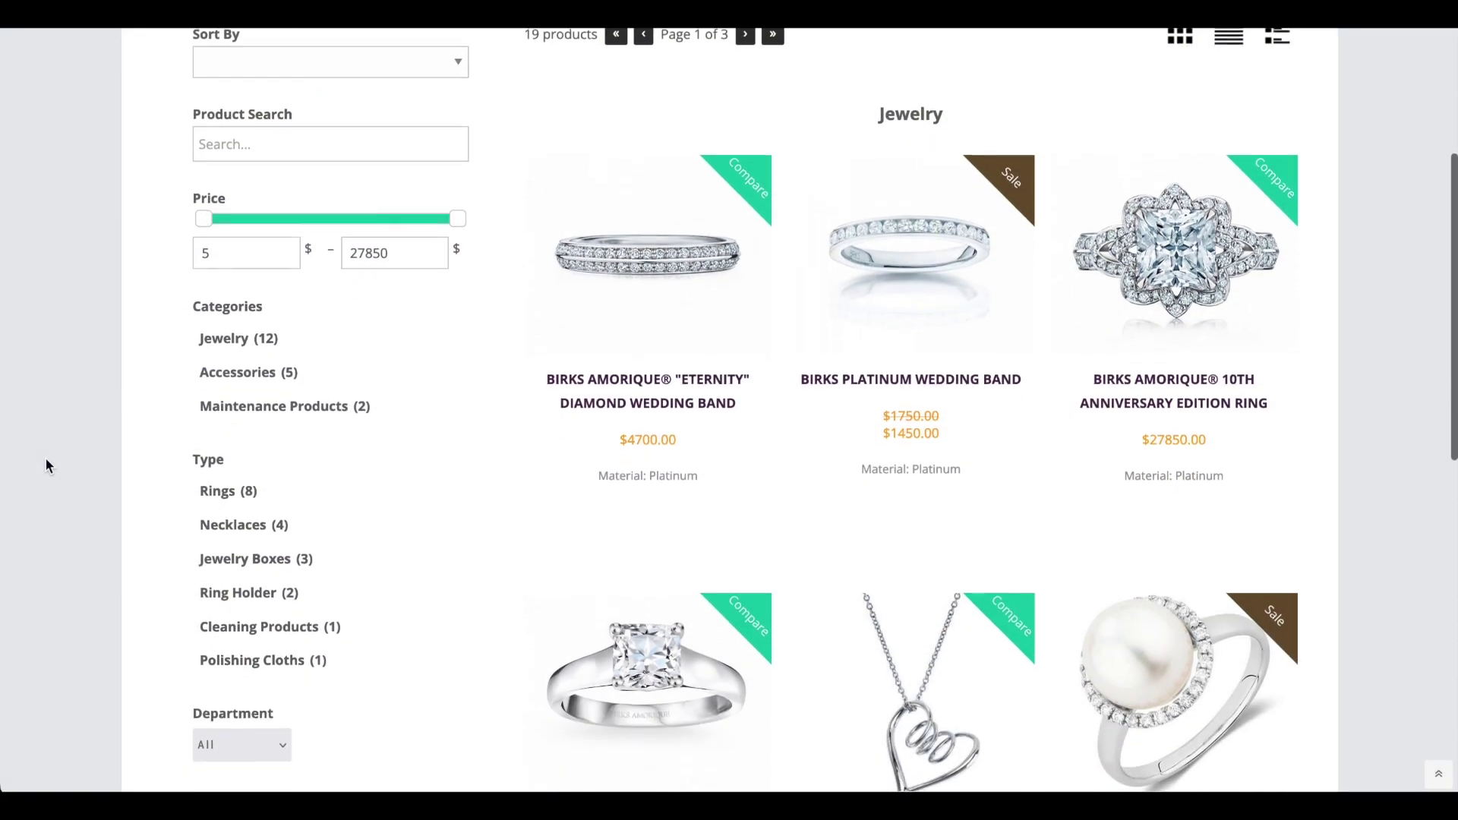
Scroll through the restyled catalogue grids down to the action button colours, with hover #8a4d85.
scroll(46, 466, down, 3)
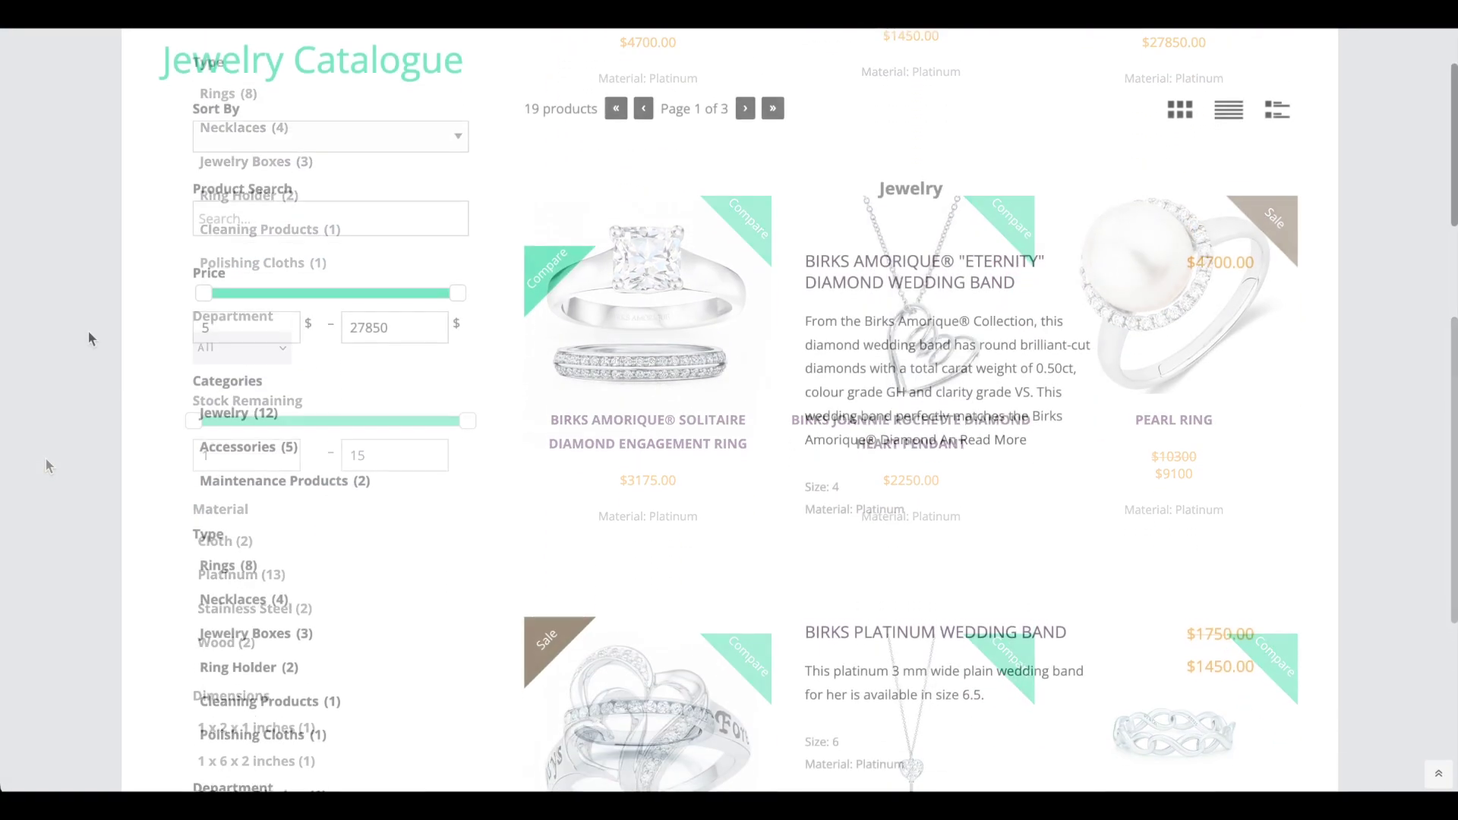
scroll(89, 338, down, 4)
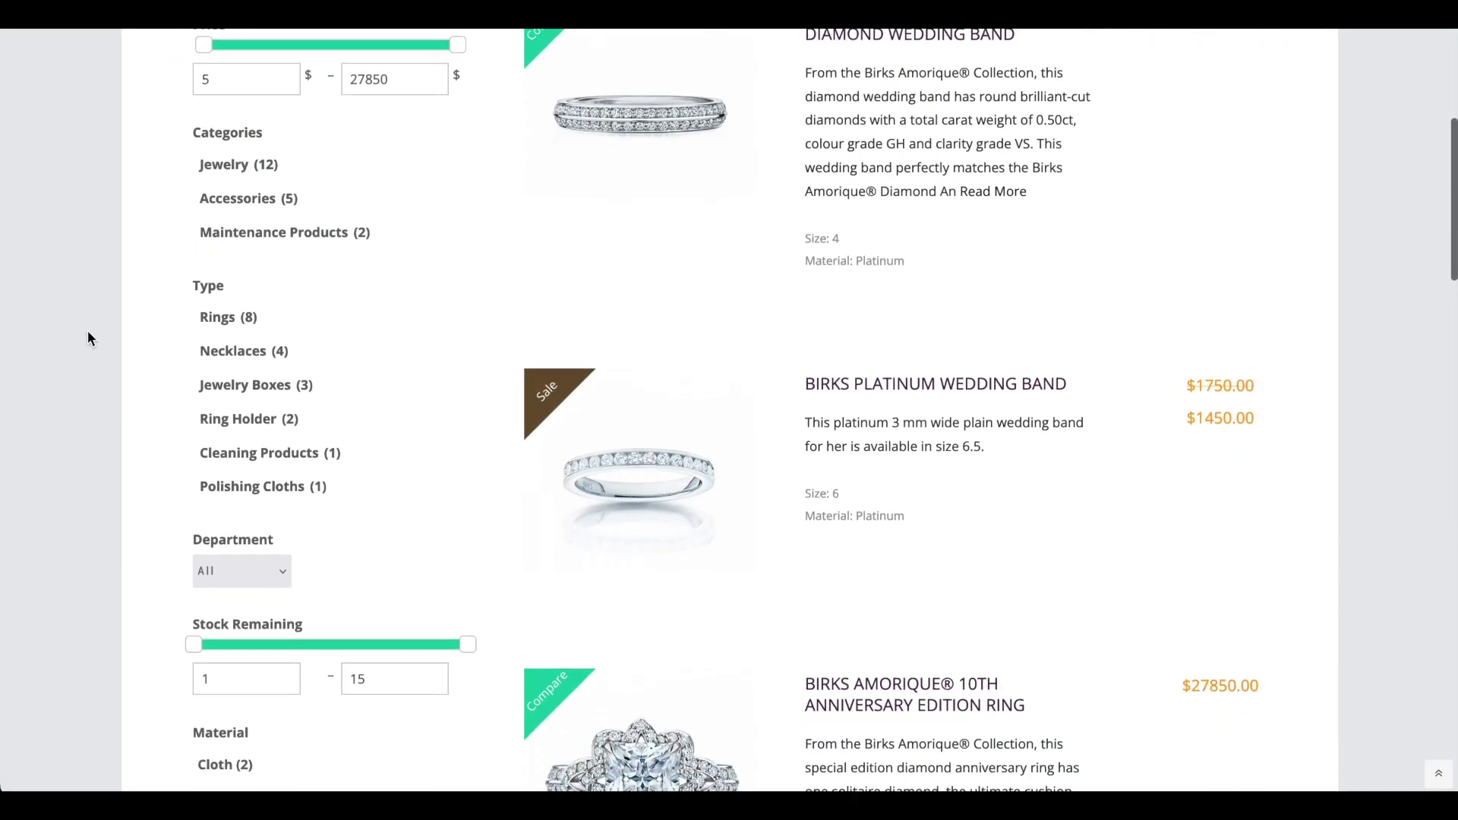
scroll(88, 338, down, 1)
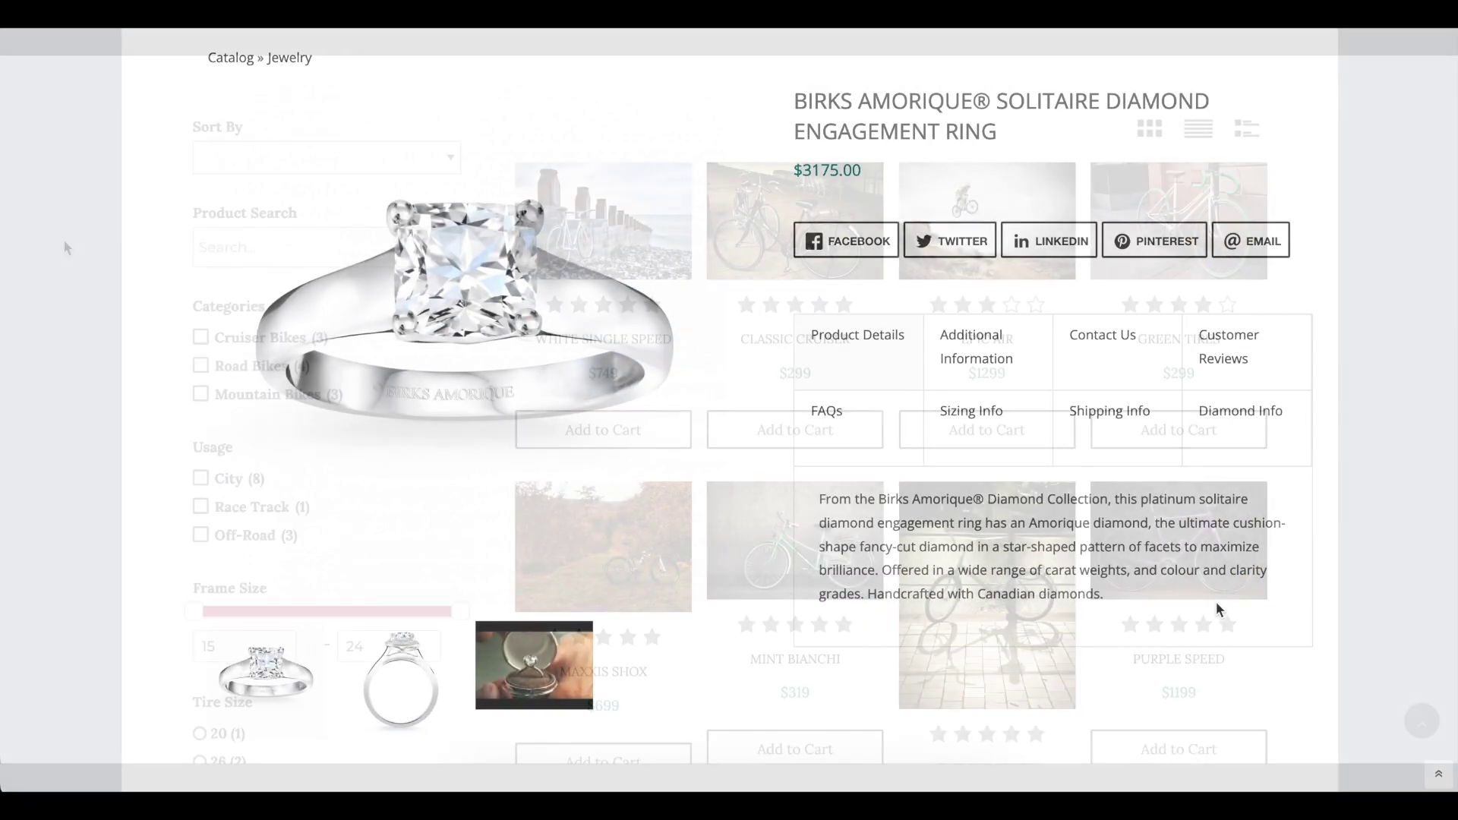
scroll(63, 243, down, 3)
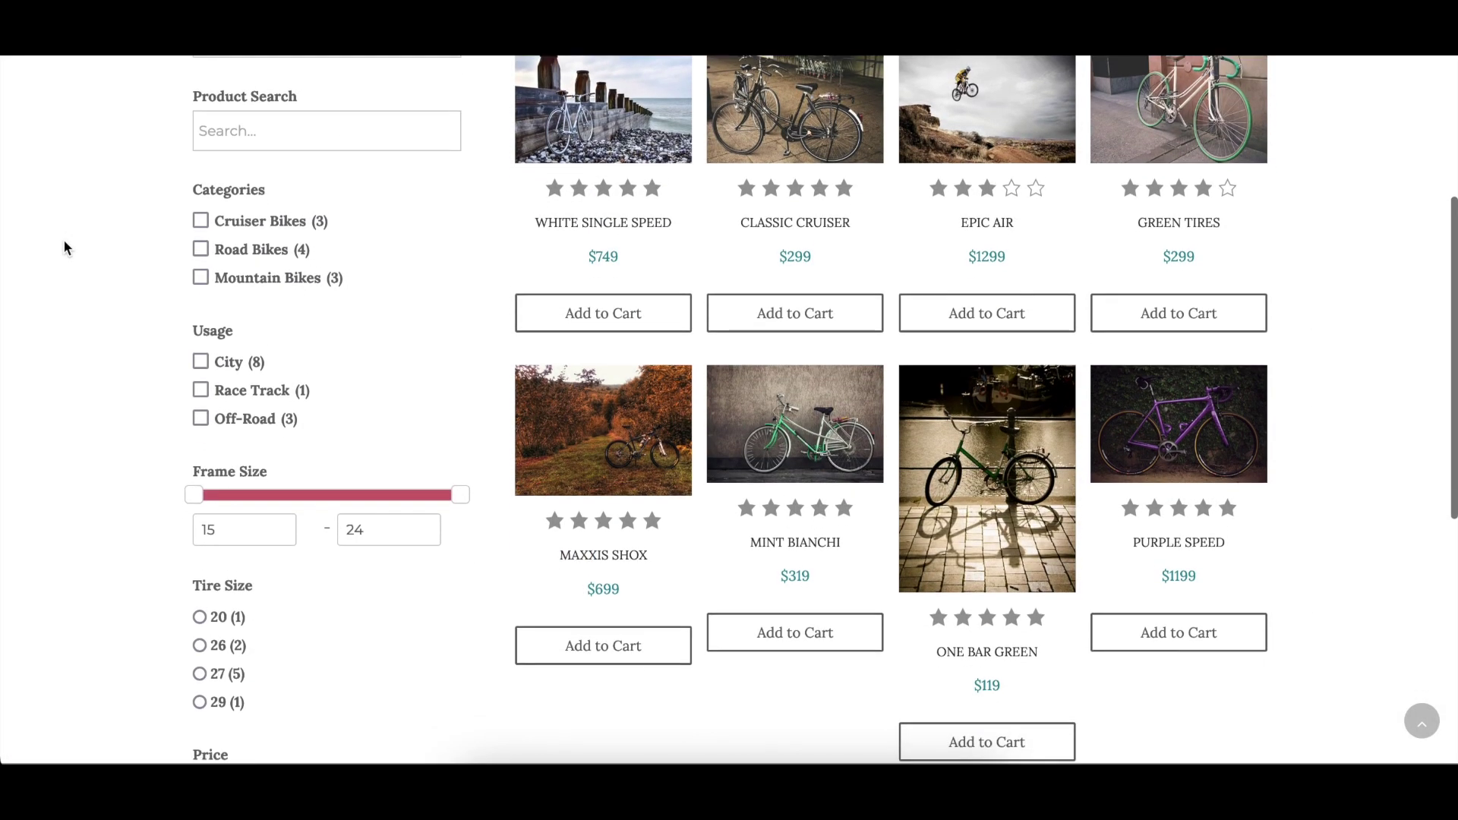
scroll(63, 243, down, 3)
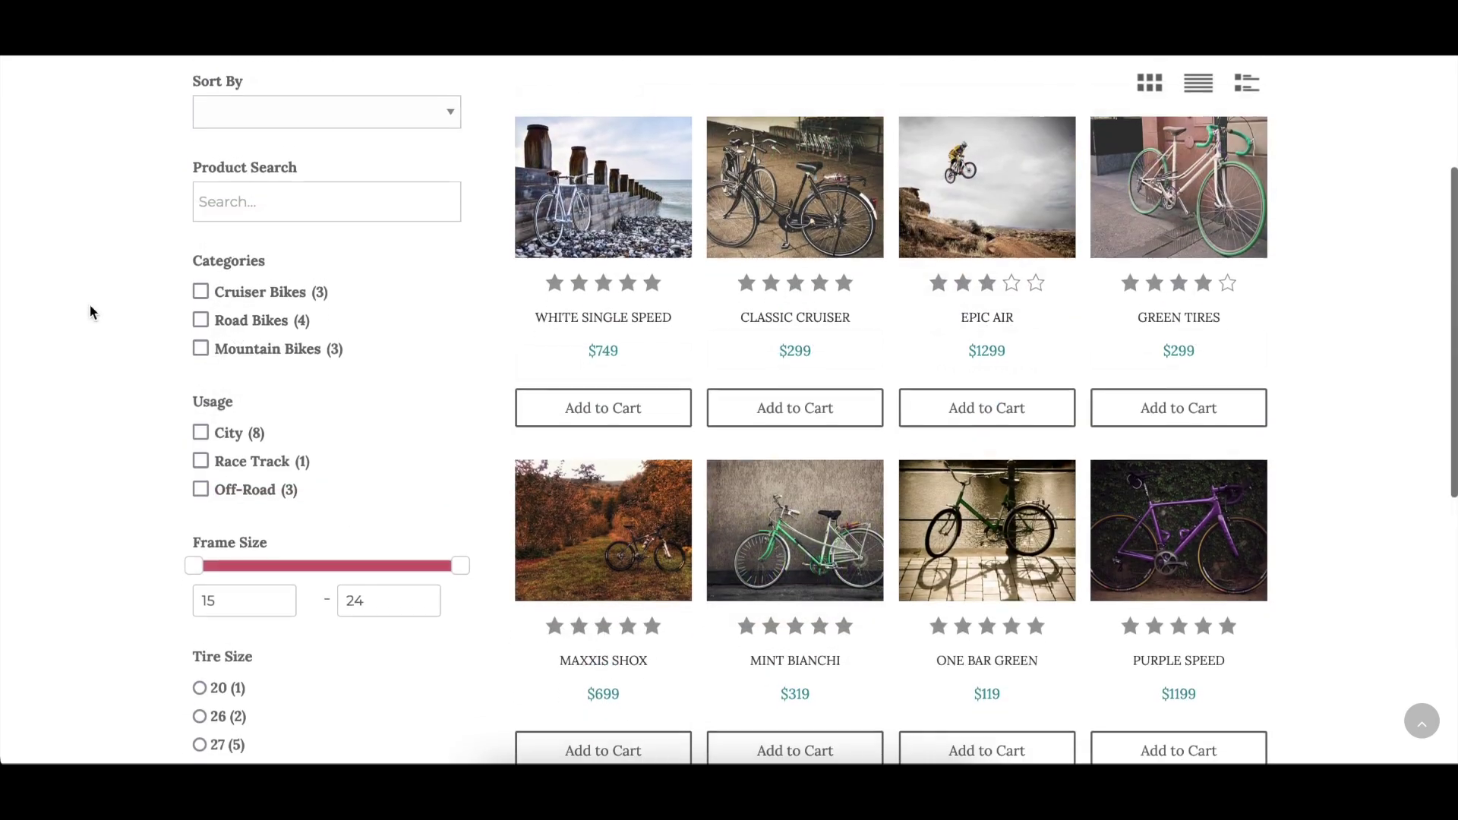
scroll(89, 303, down, 1)
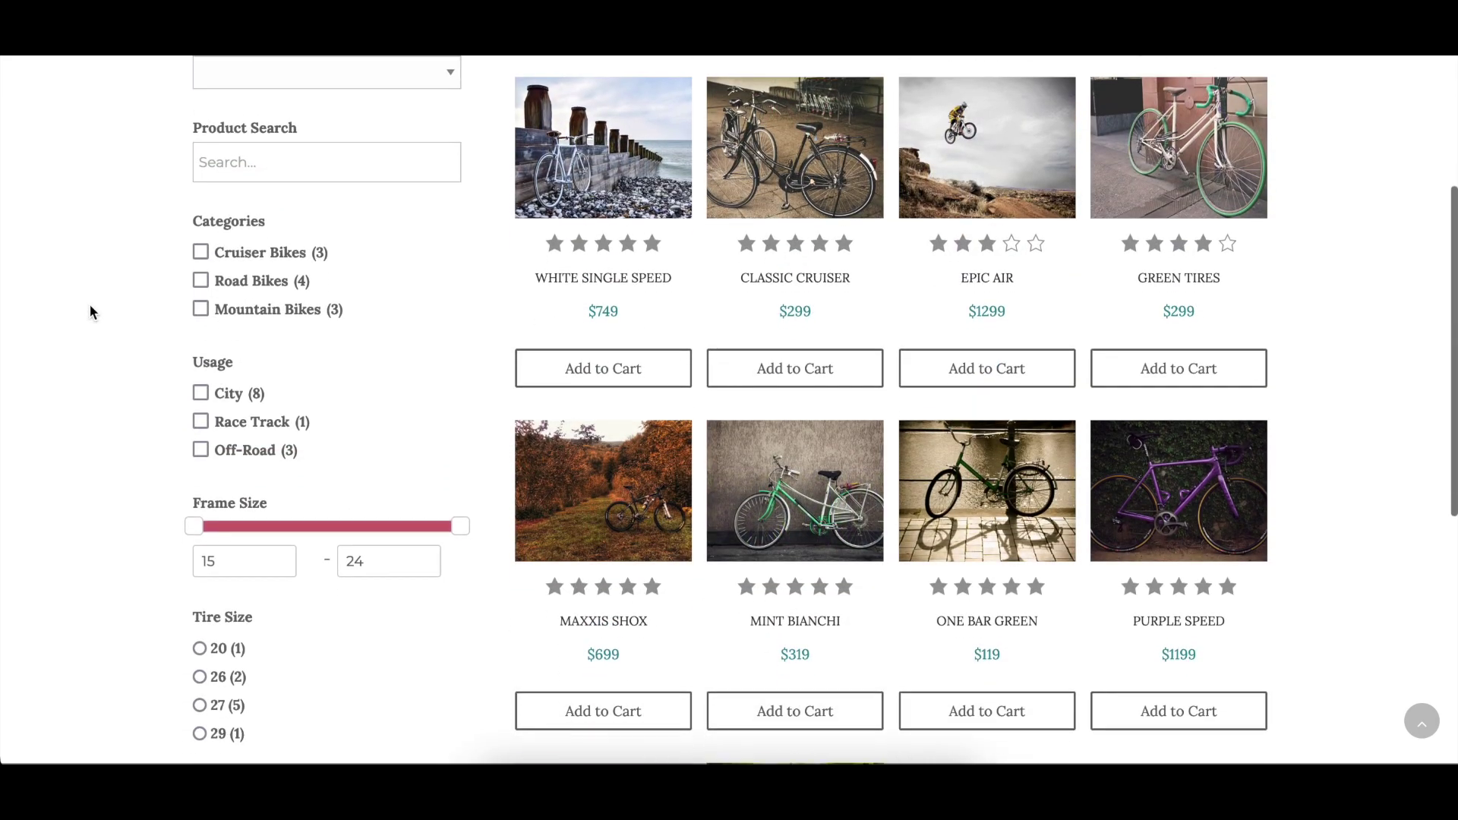
scroll(89, 303, down, 3)
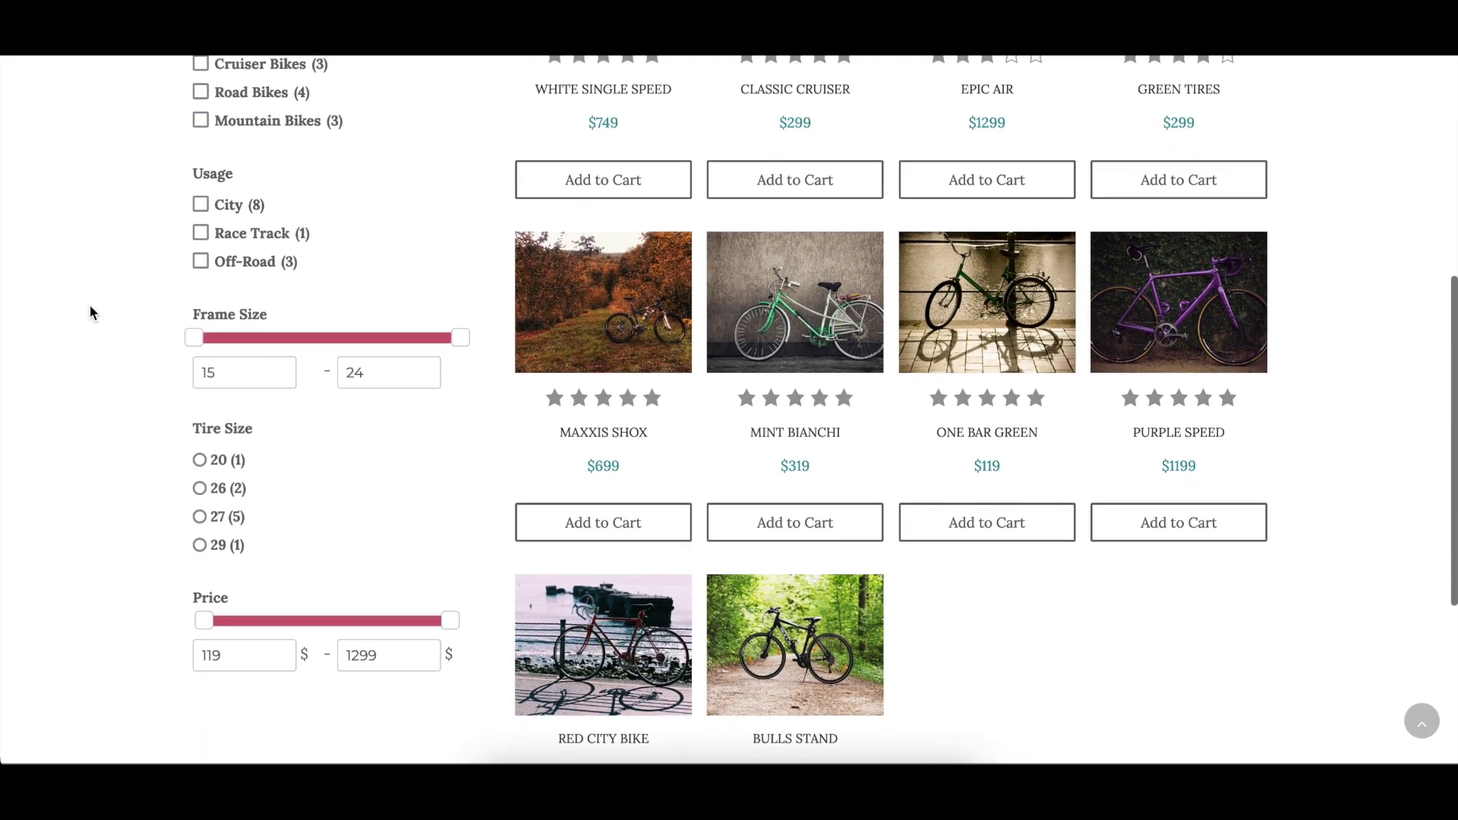
scroll(89, 312, down, 2)
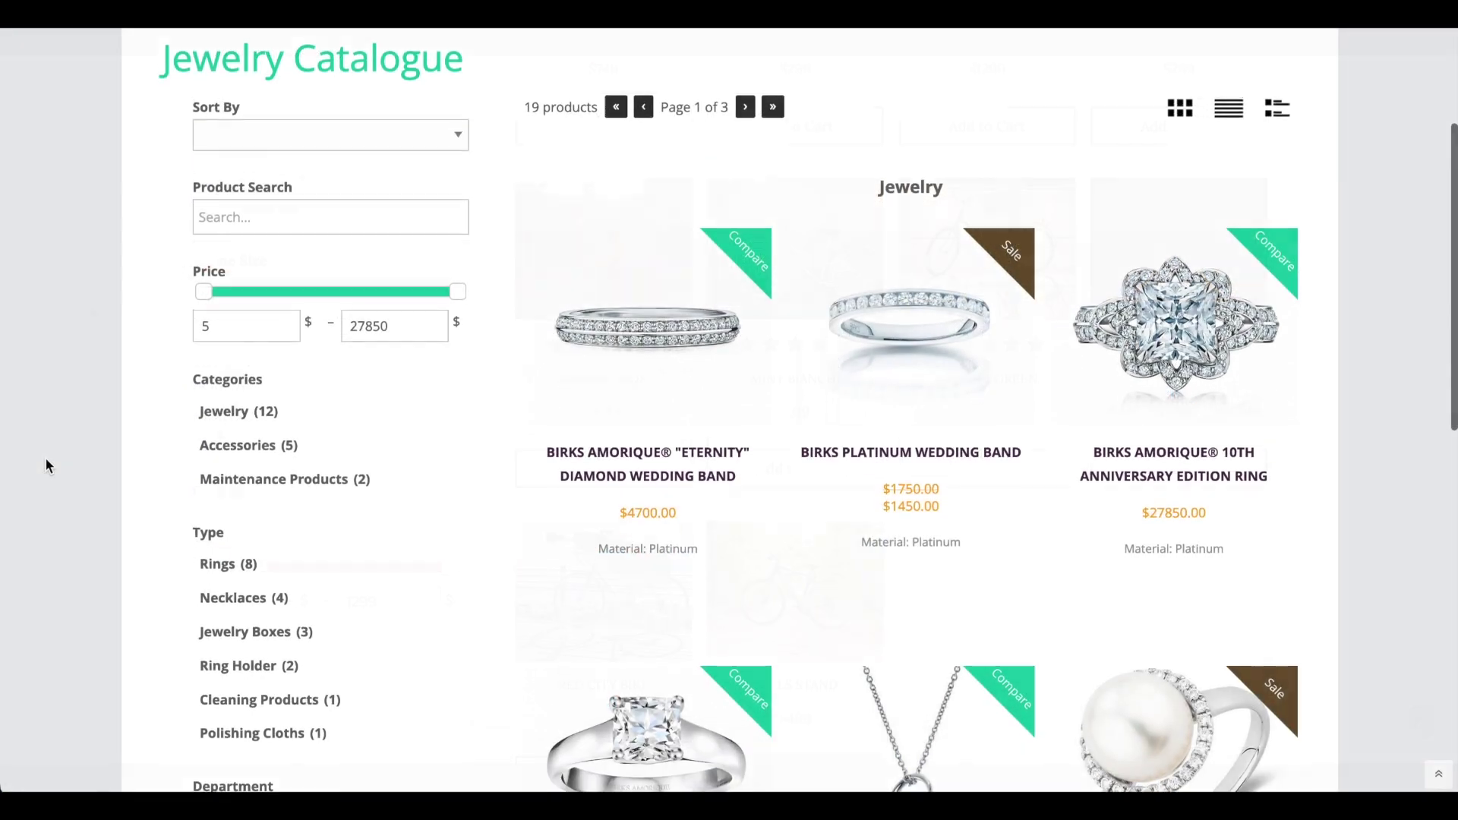
scroll(44, 457, down, 5)
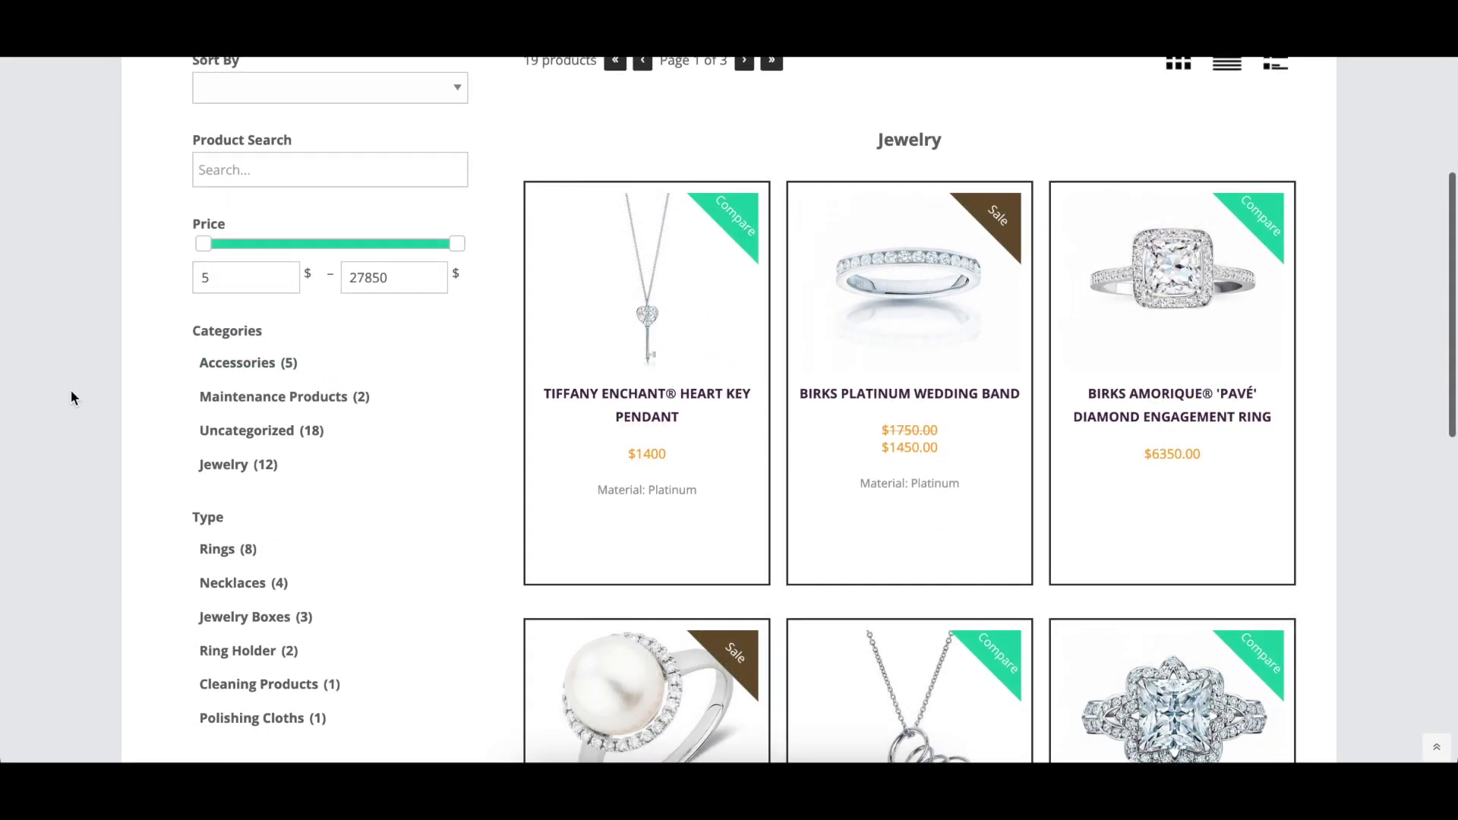
scroll(71, 395, down, 2)
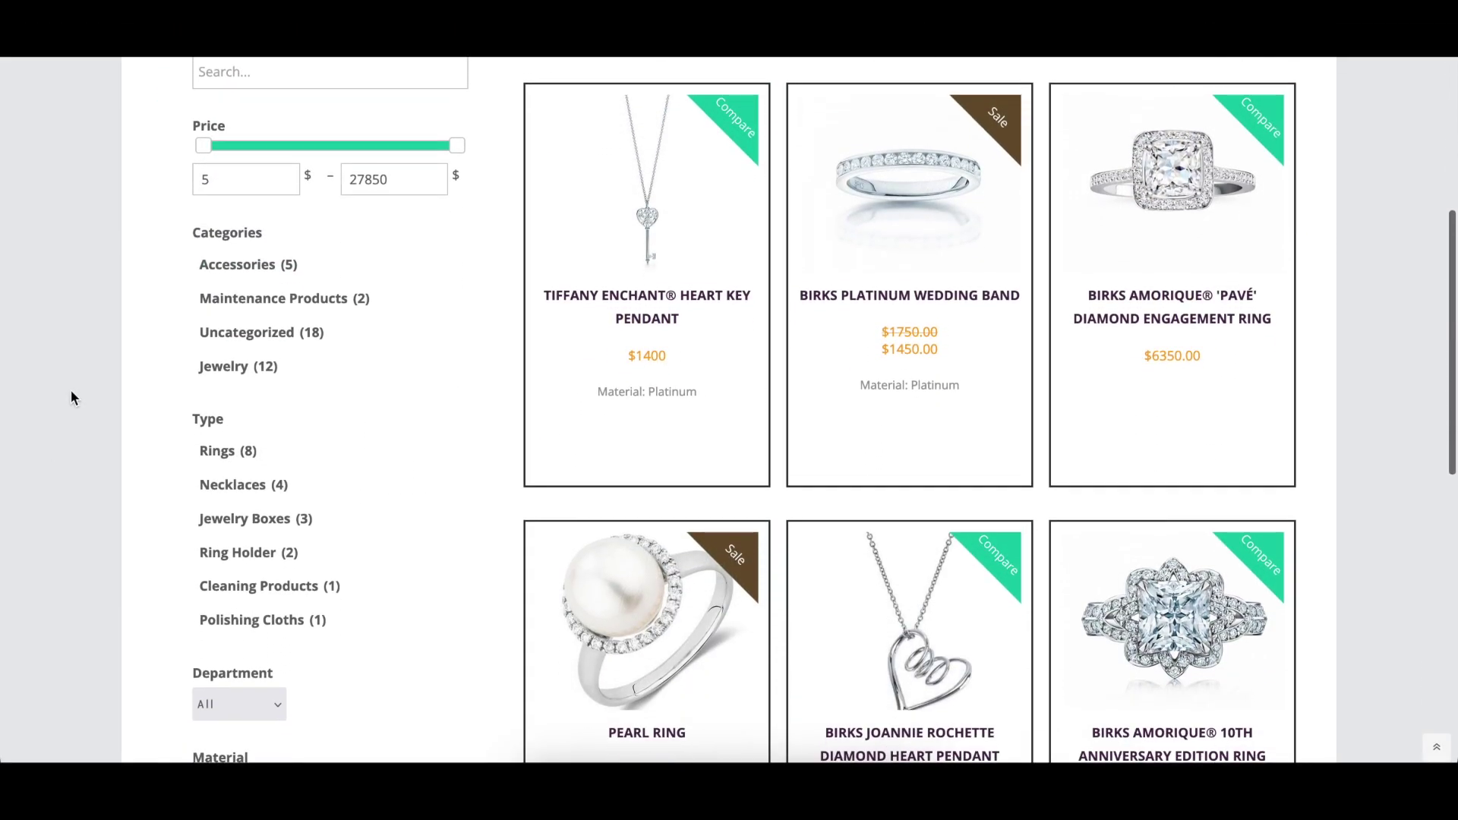
scroll(71, 396, down, 3)
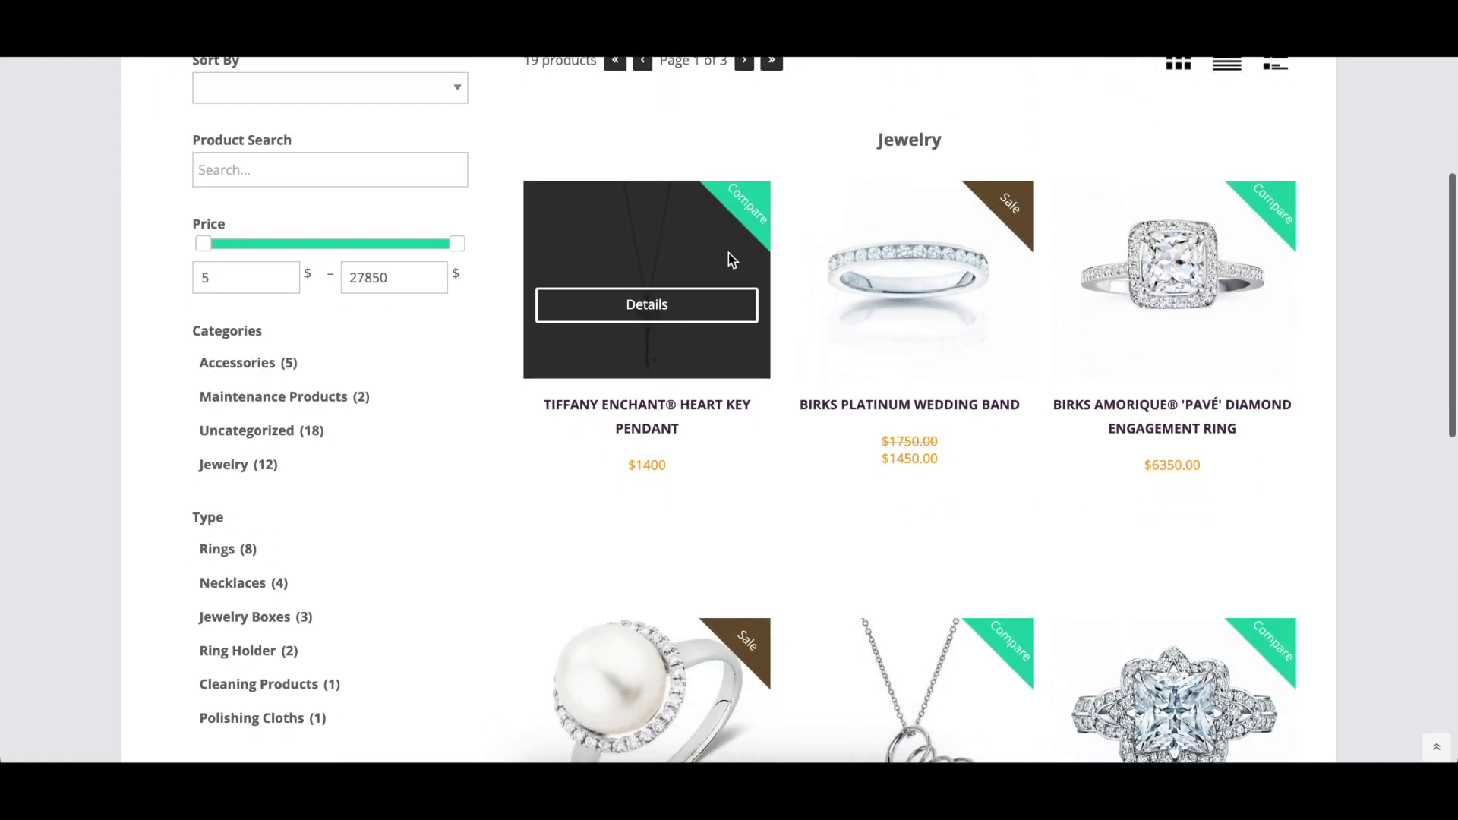
scroll(736, 251, down, 1)
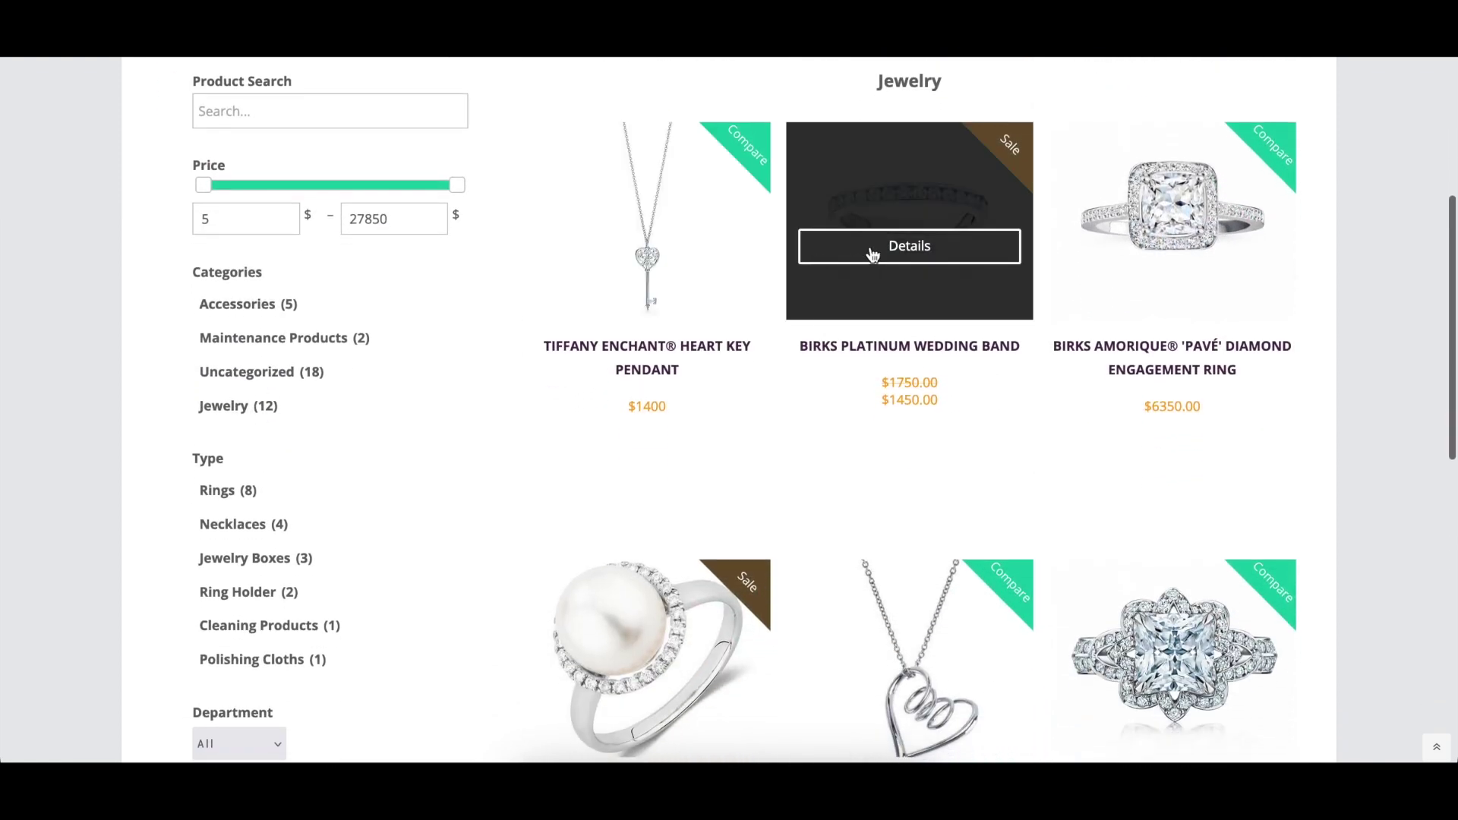
scroll(873, 255, down, 1)
scroll(63, 355, down, 2)
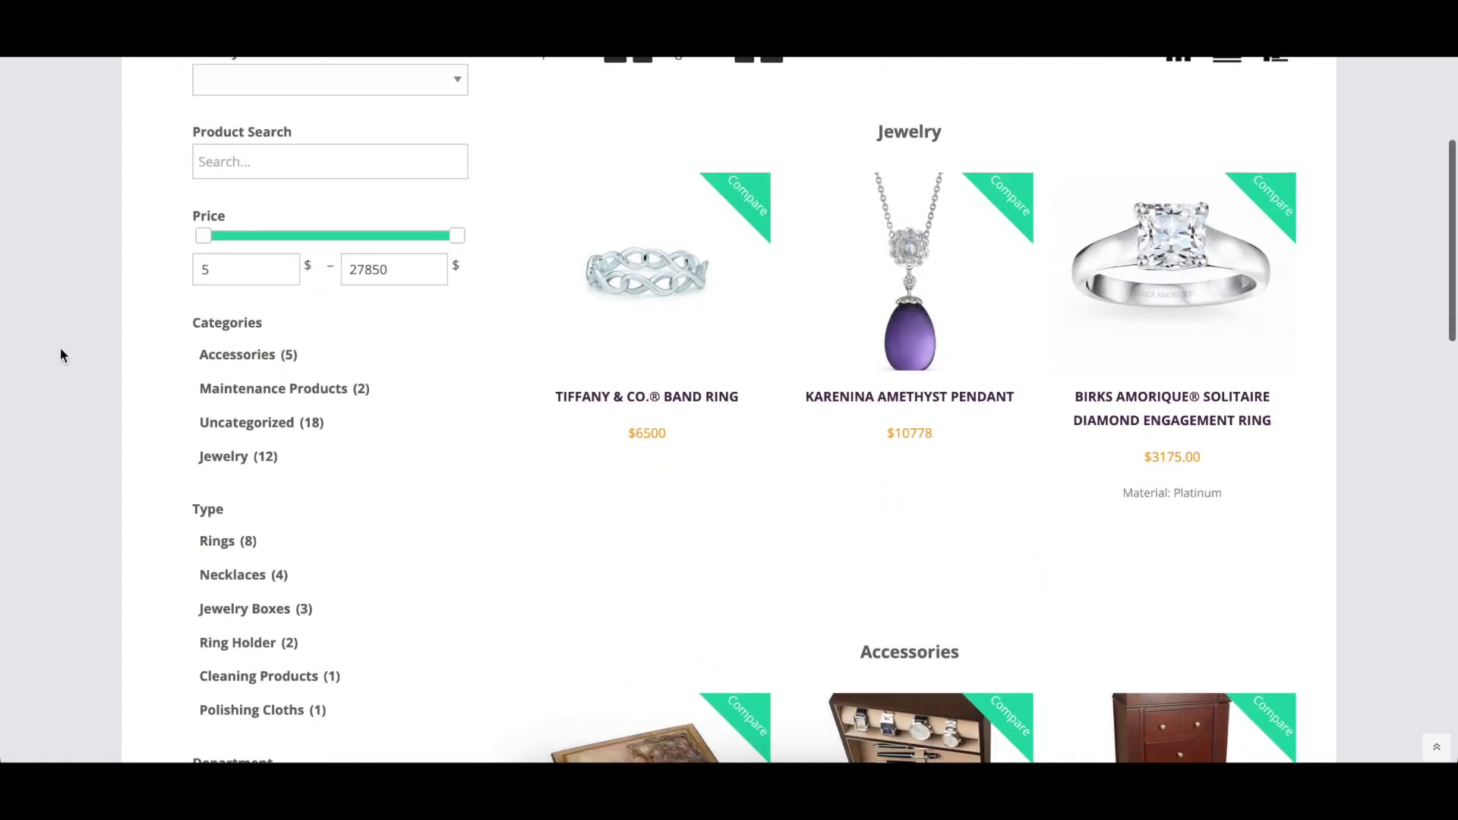
scroll(63, 356, down, 6)
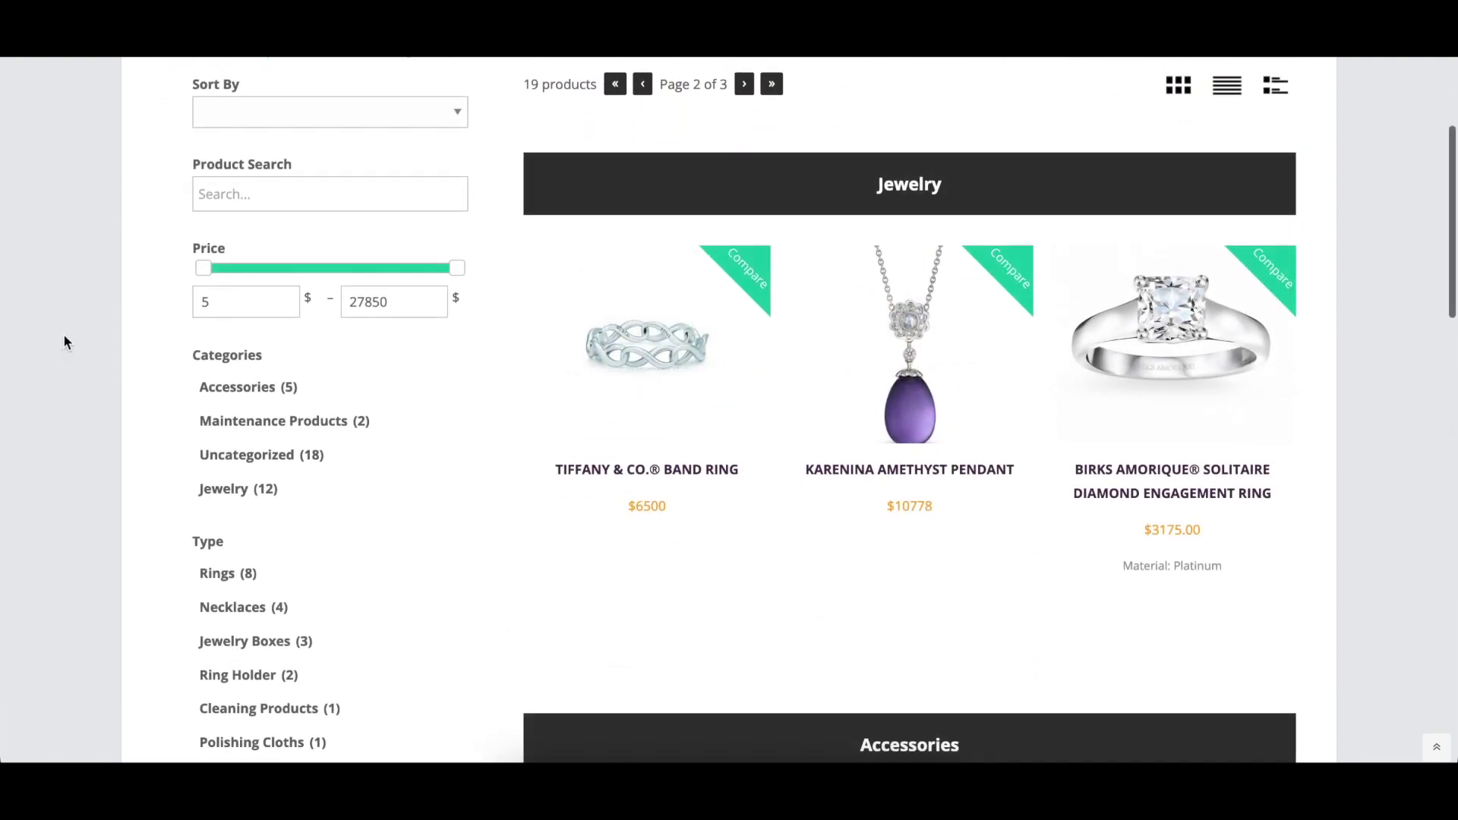
scroll(63, 338, down, 2)
scroll(64, 342, down, 2)
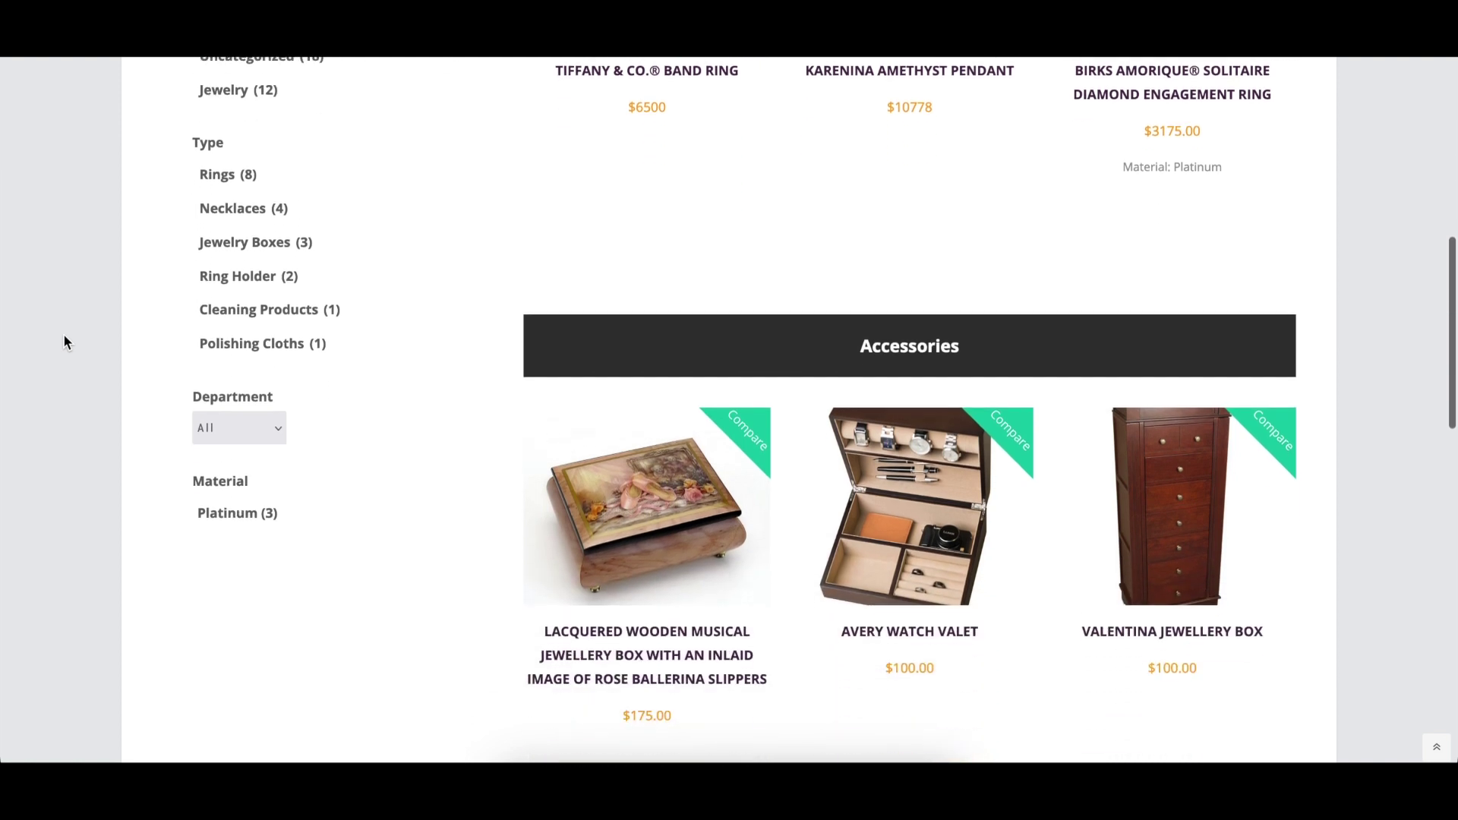
scroll(64, 342, down, 5)
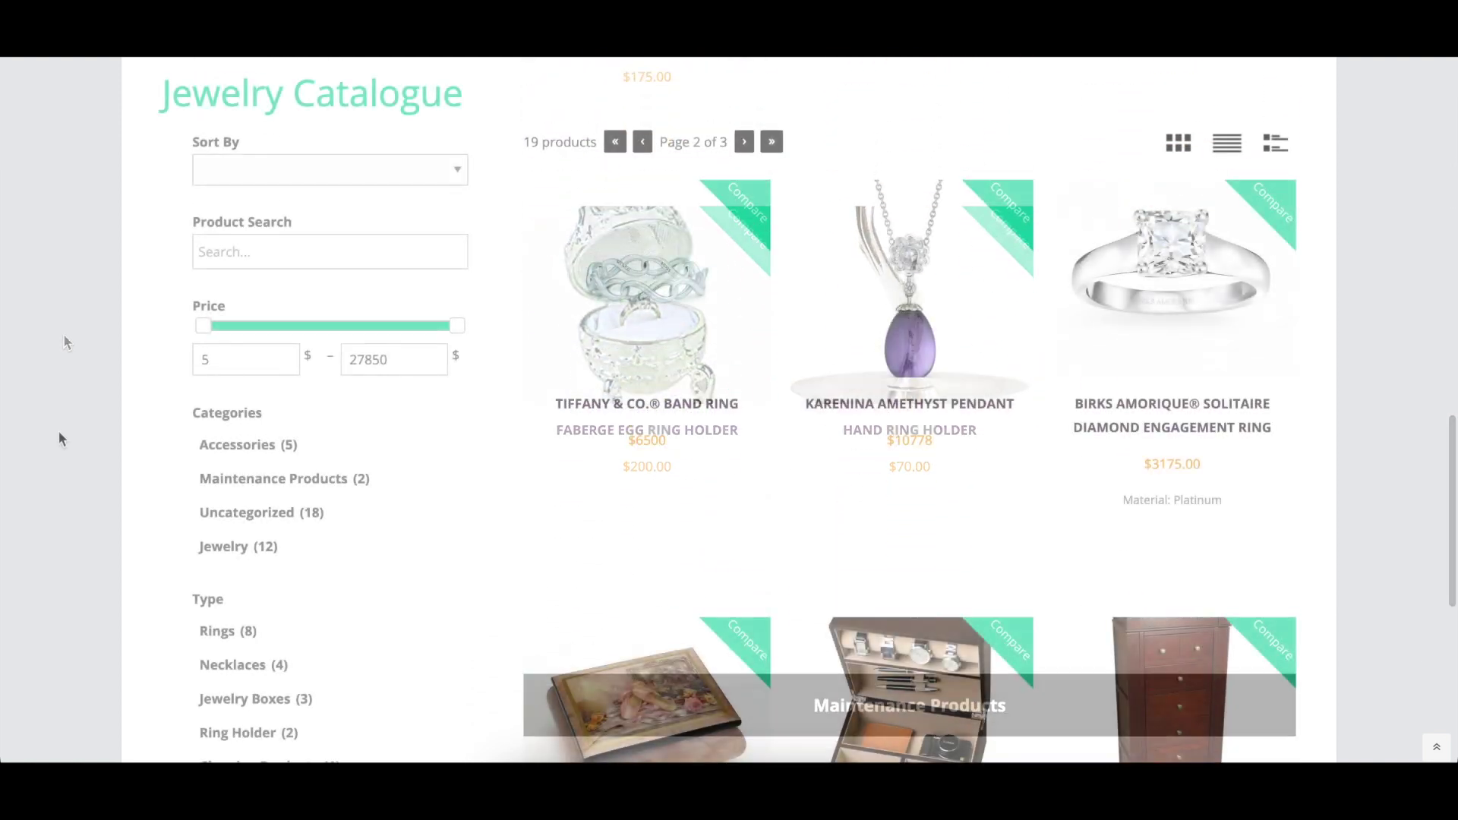
scroll(61, 439, down, 7)
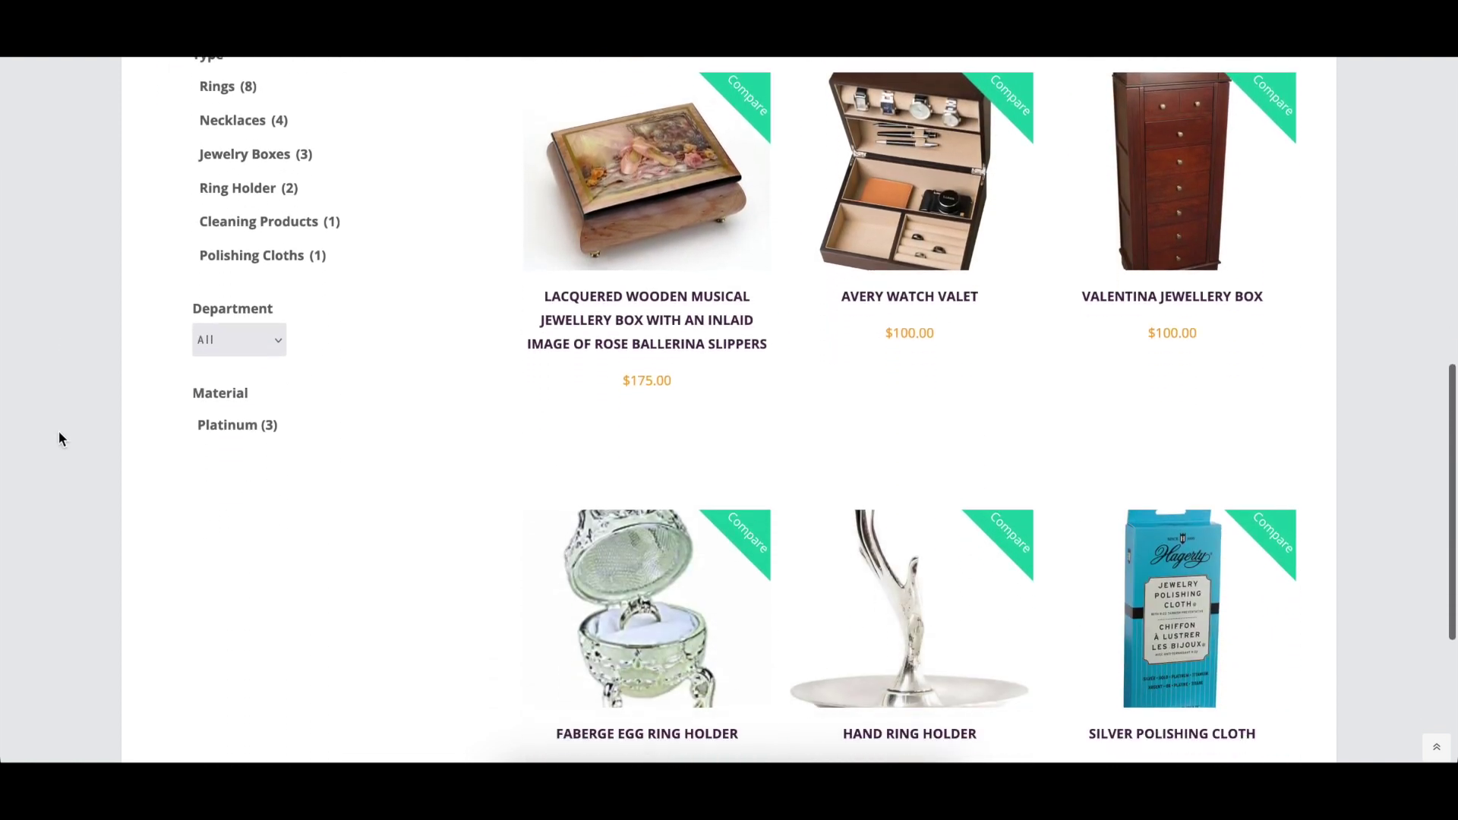
scroll(61, 439, down, 4)
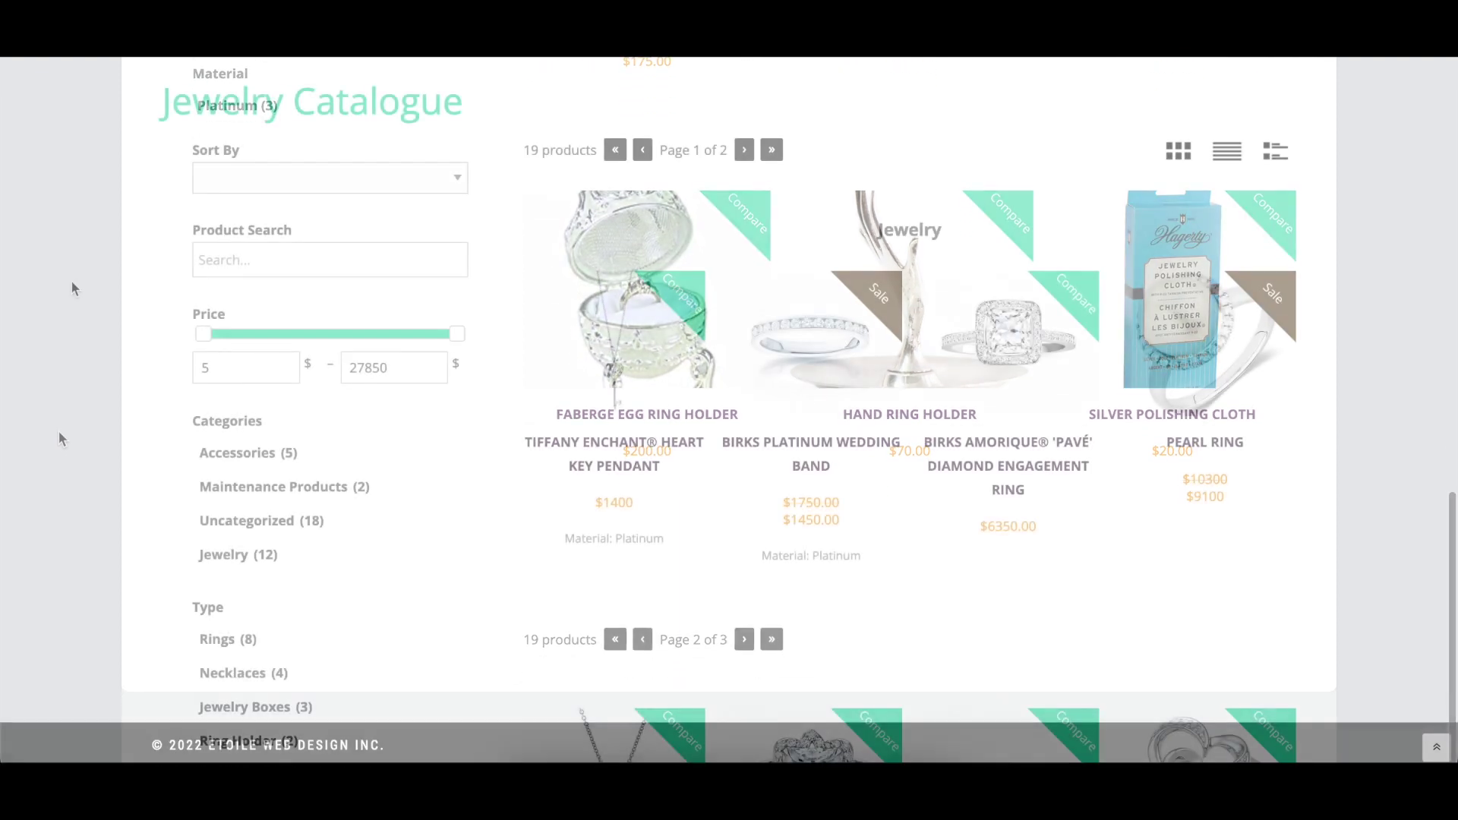
scroll(72, 289, down, 3)
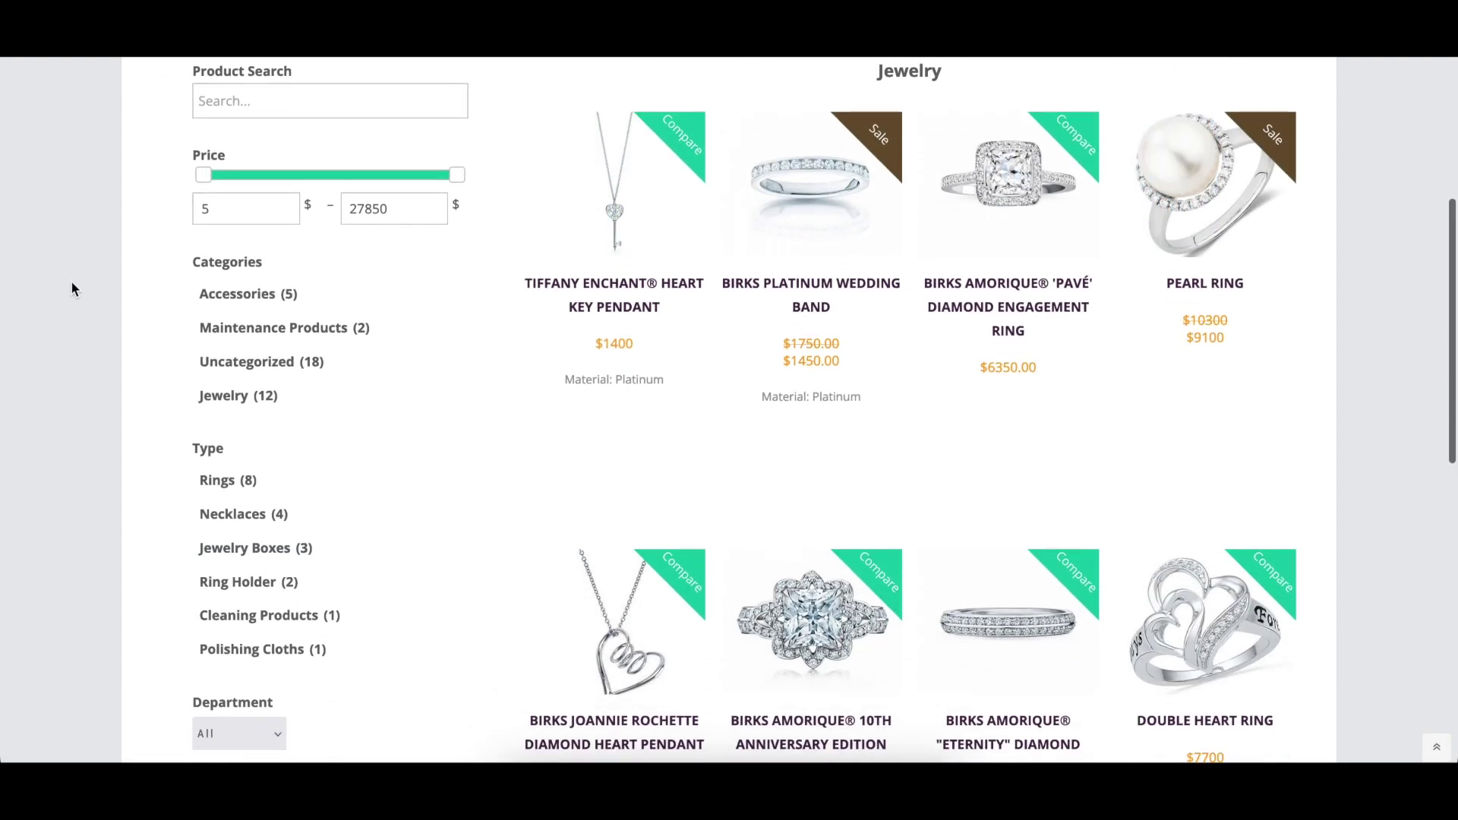
scroll(72, 289, down, 5)
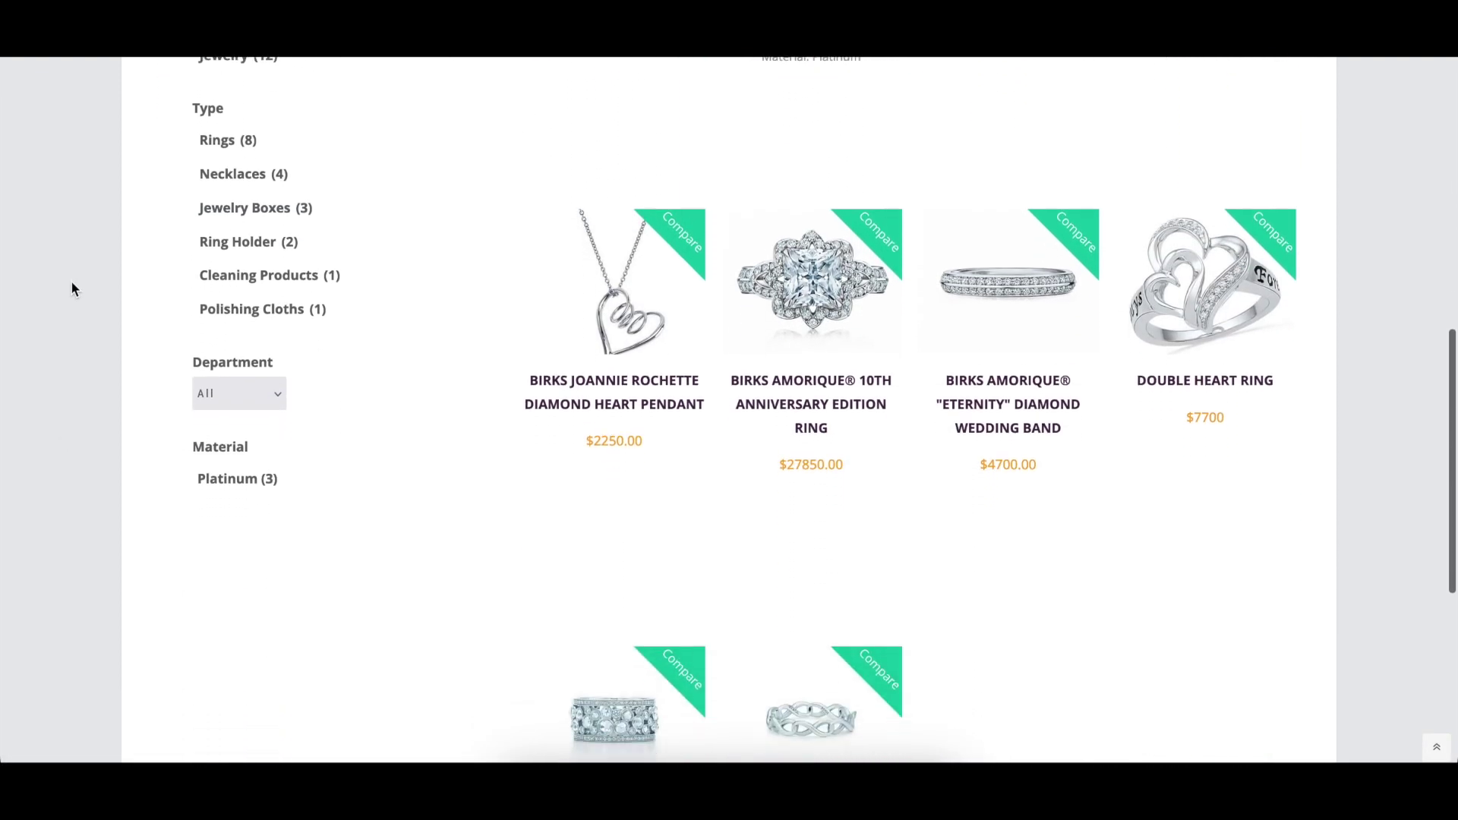
scroll(72, 289, down, 3)
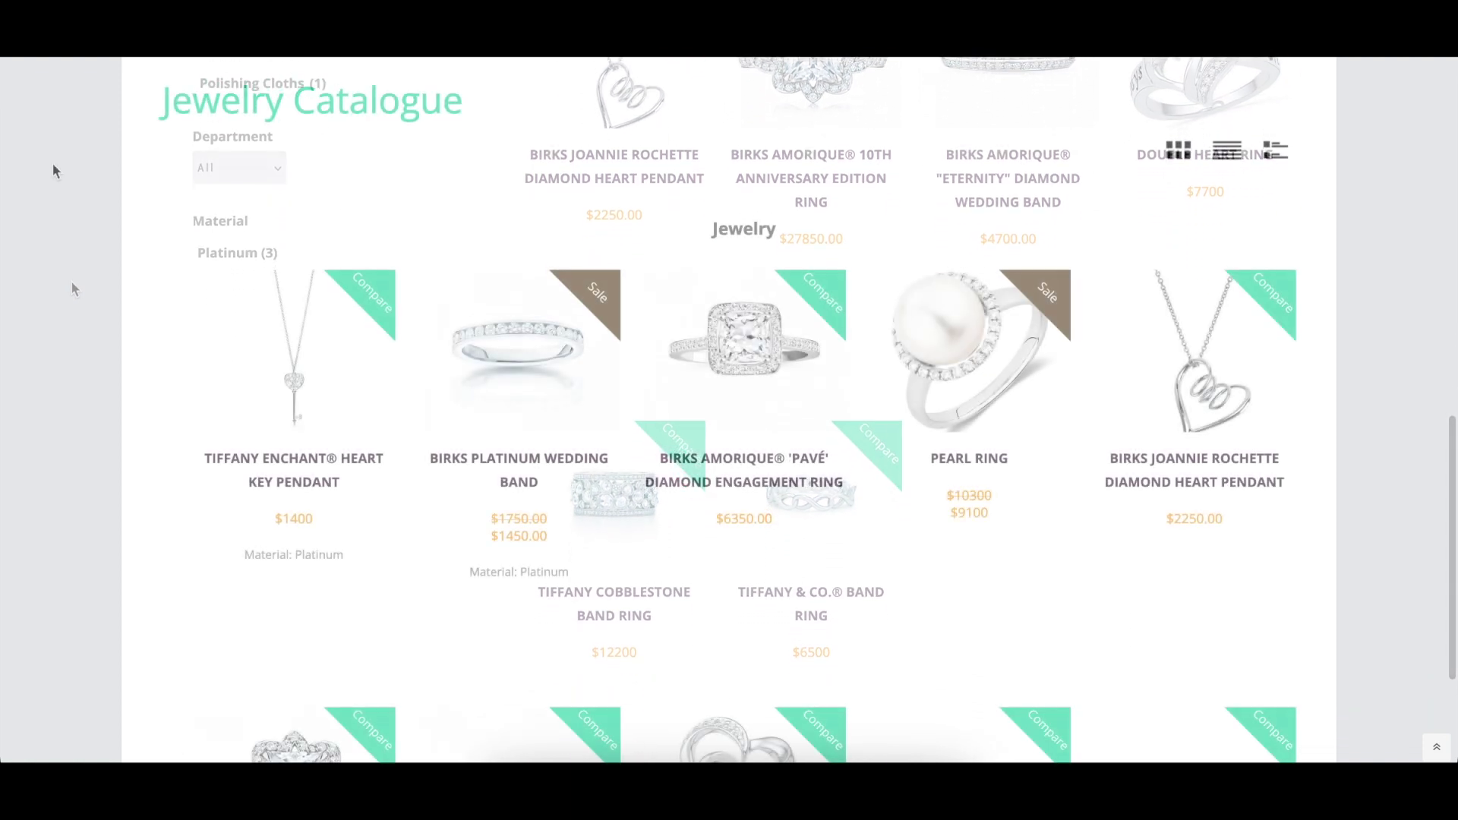
scroll(53, 170, down, 5)
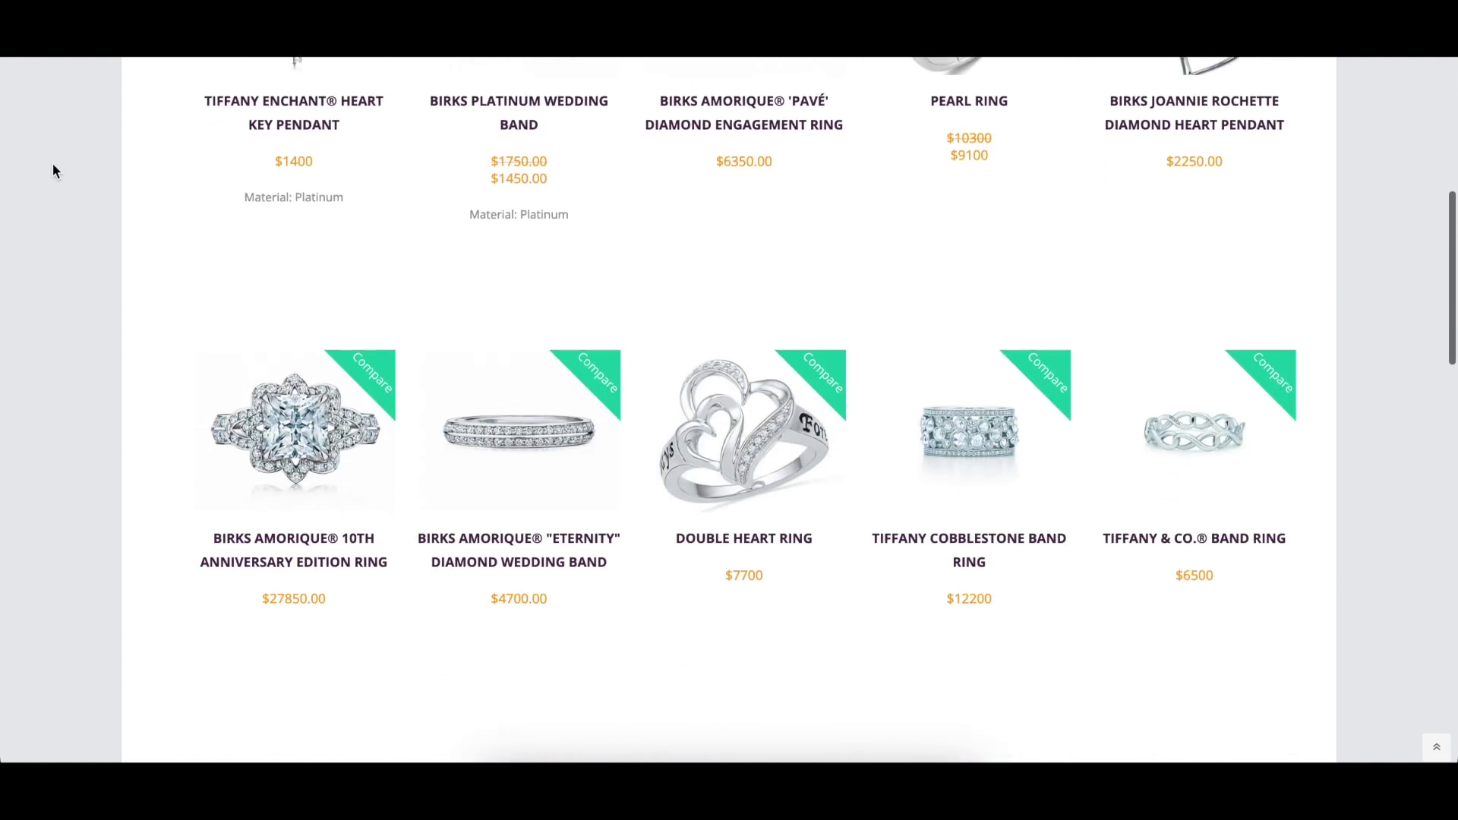
scroll(53, 170, down, 8)
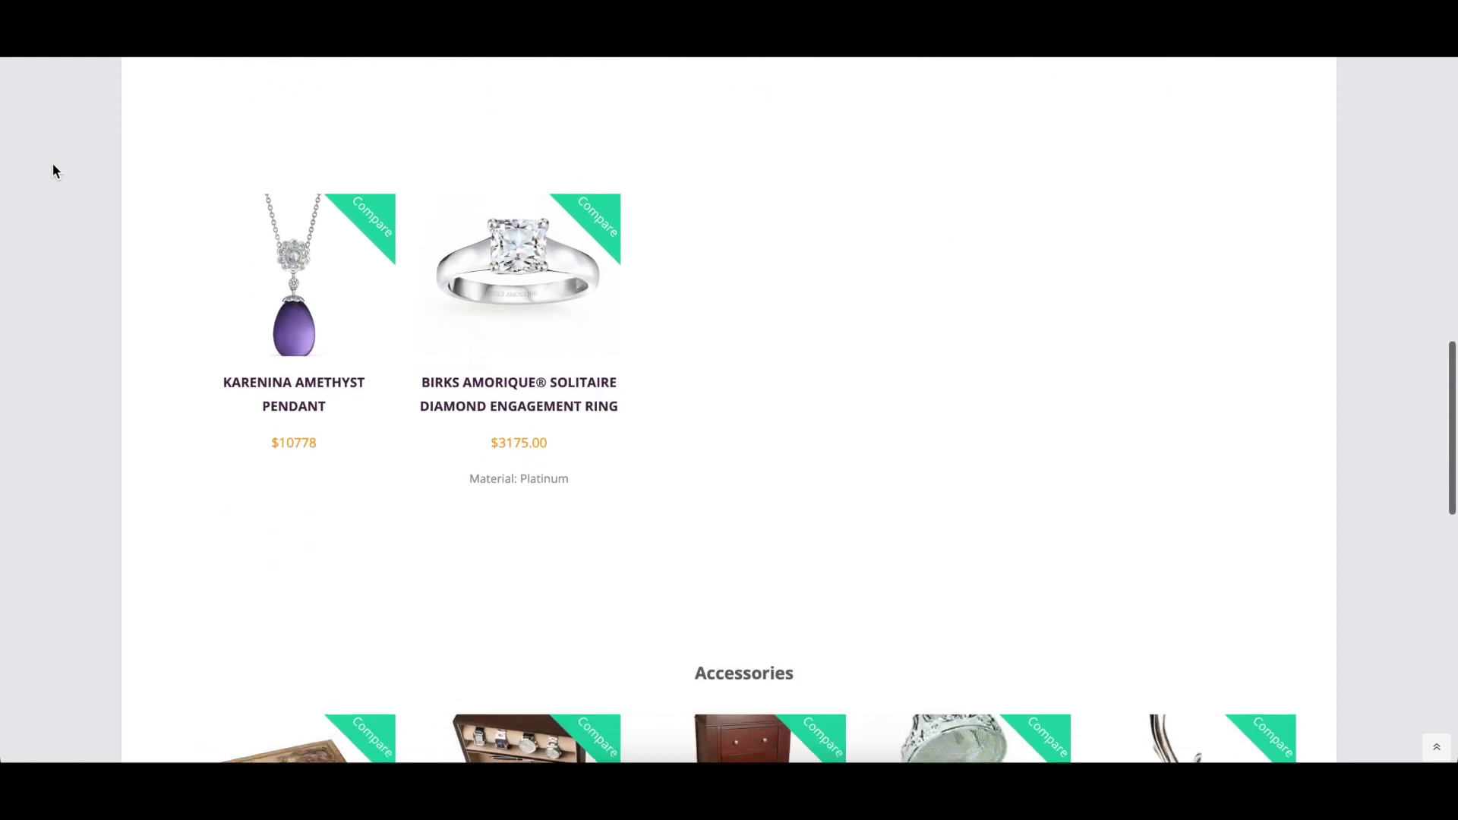
scroll(53, 165, down, 4)
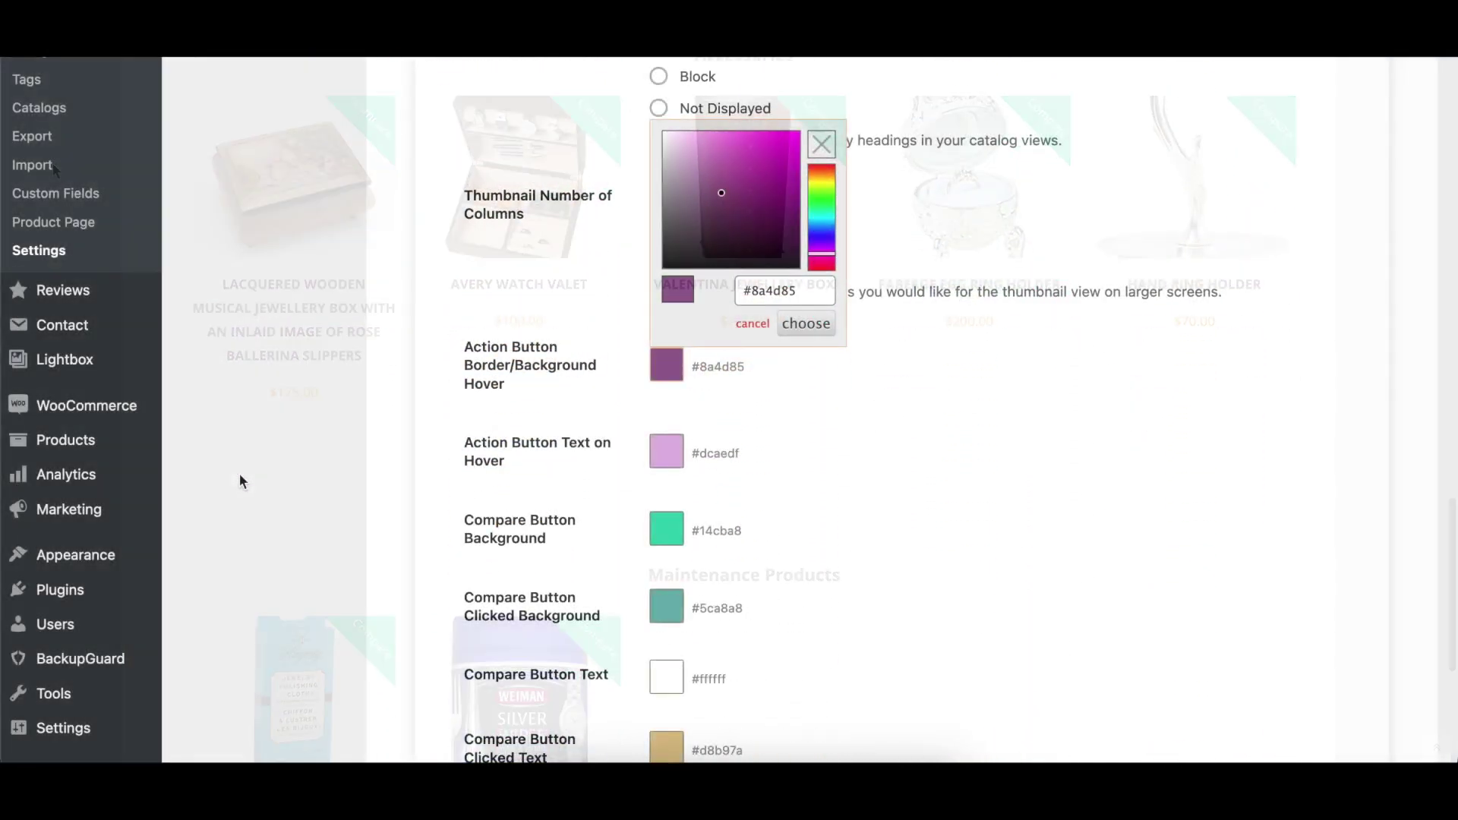
Add the Birks Amorique 'Pavé' ring to the comparison and scroll it to the Department row.
scroll(242, 482, down, 3)
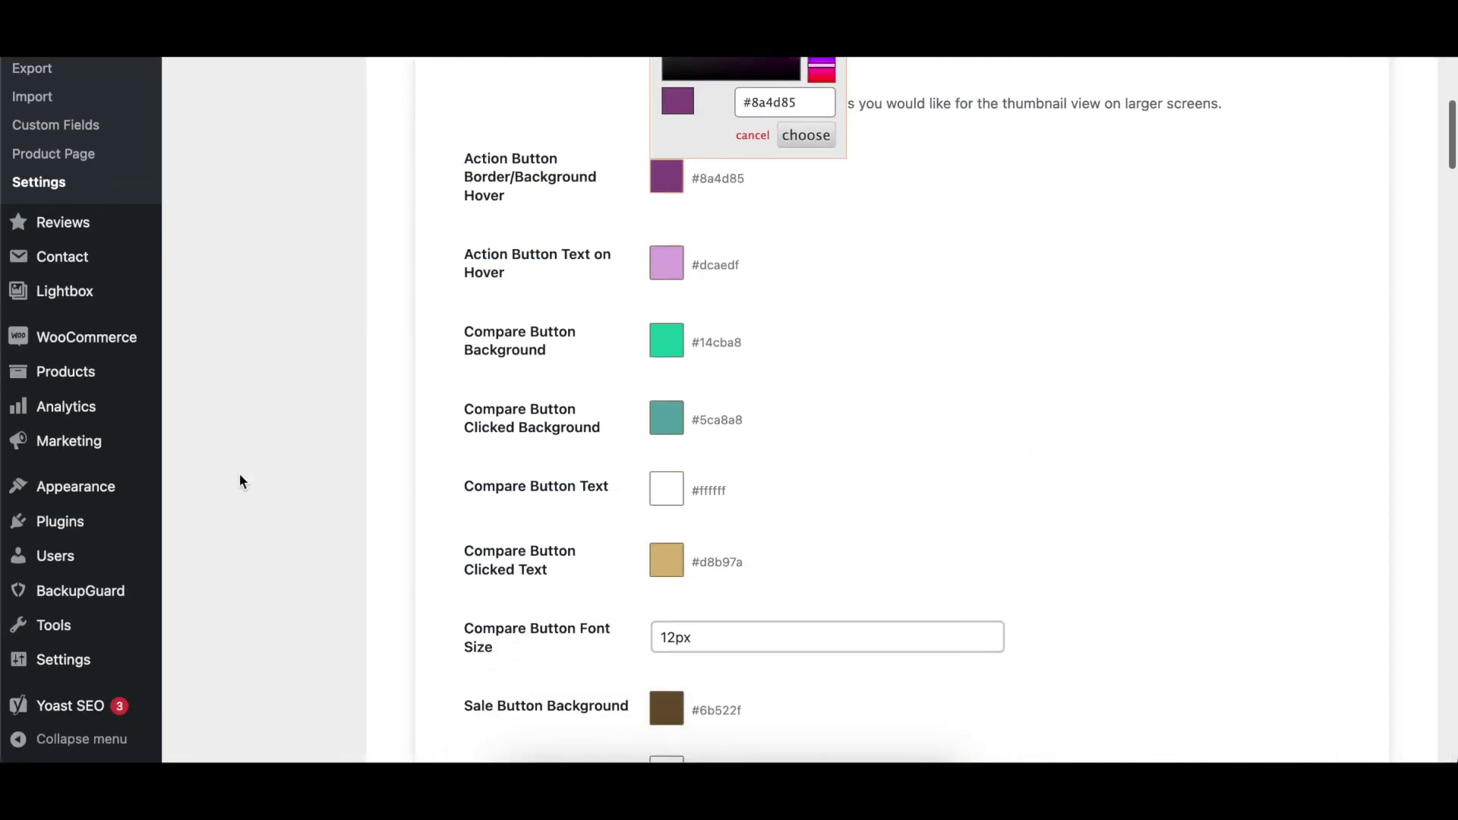
scroll(240, 481, down, 2)
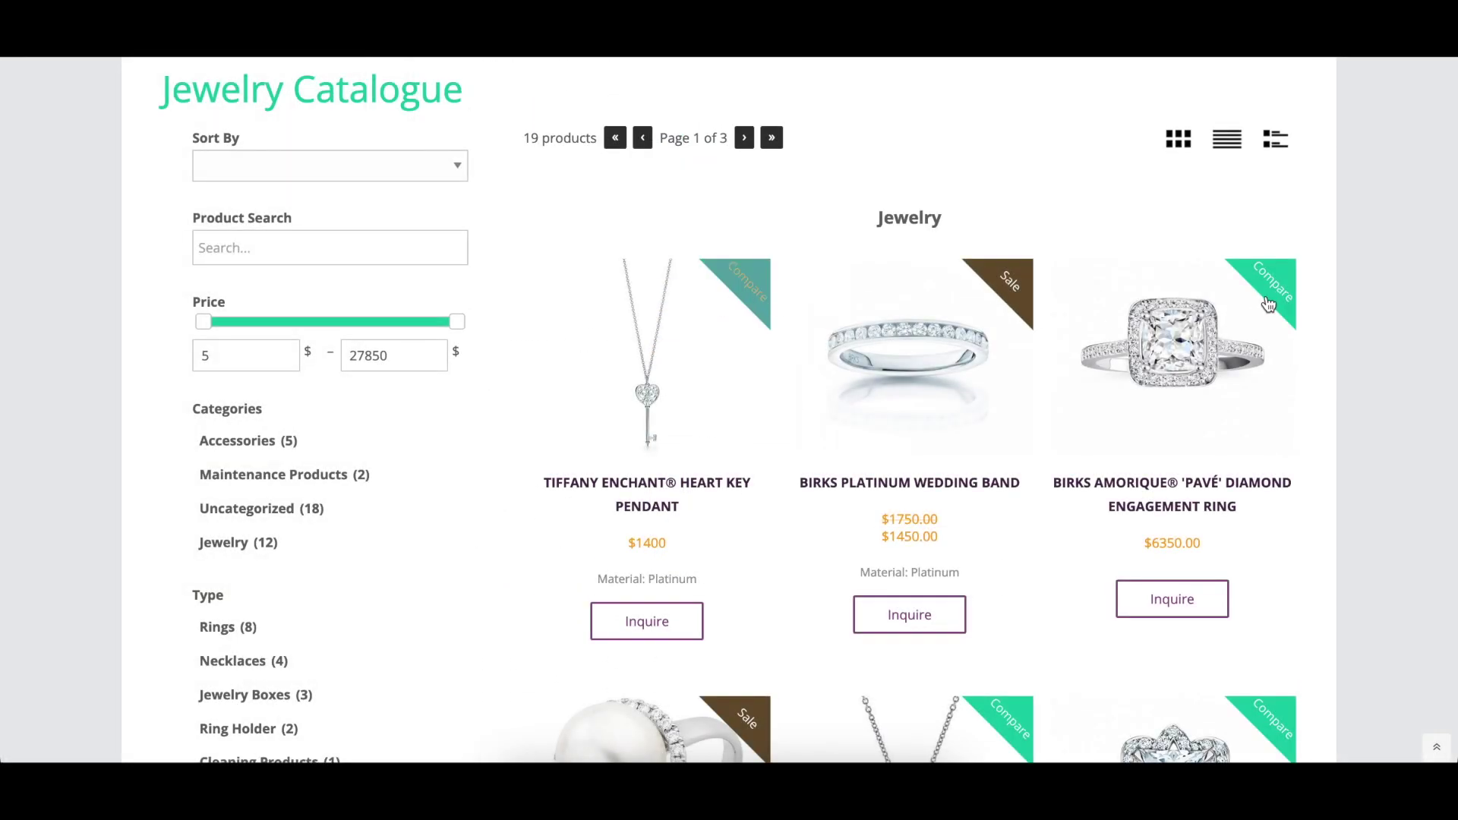
click(1269, 300)
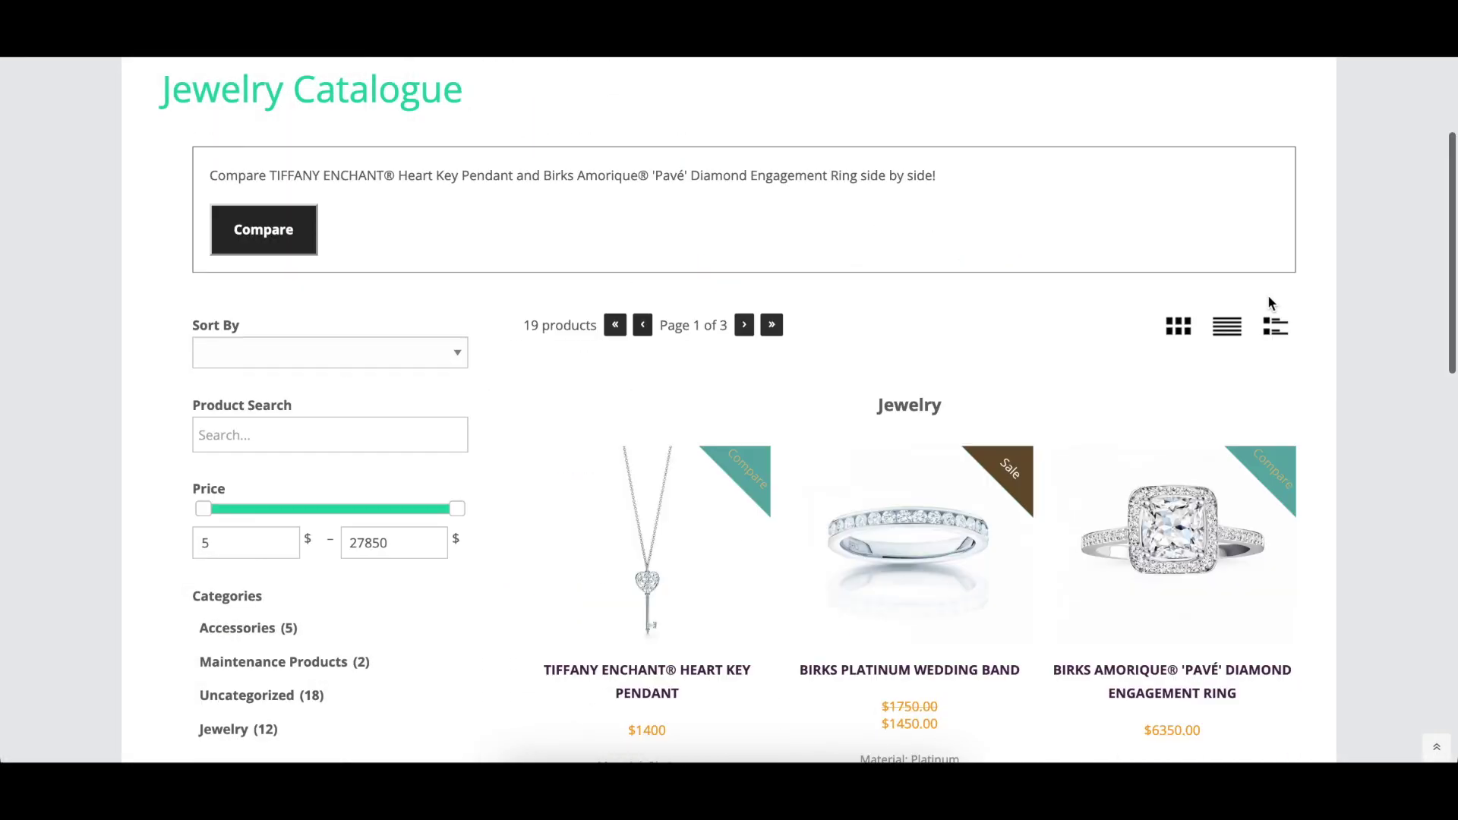
scroll(1268, 296, down, 5)
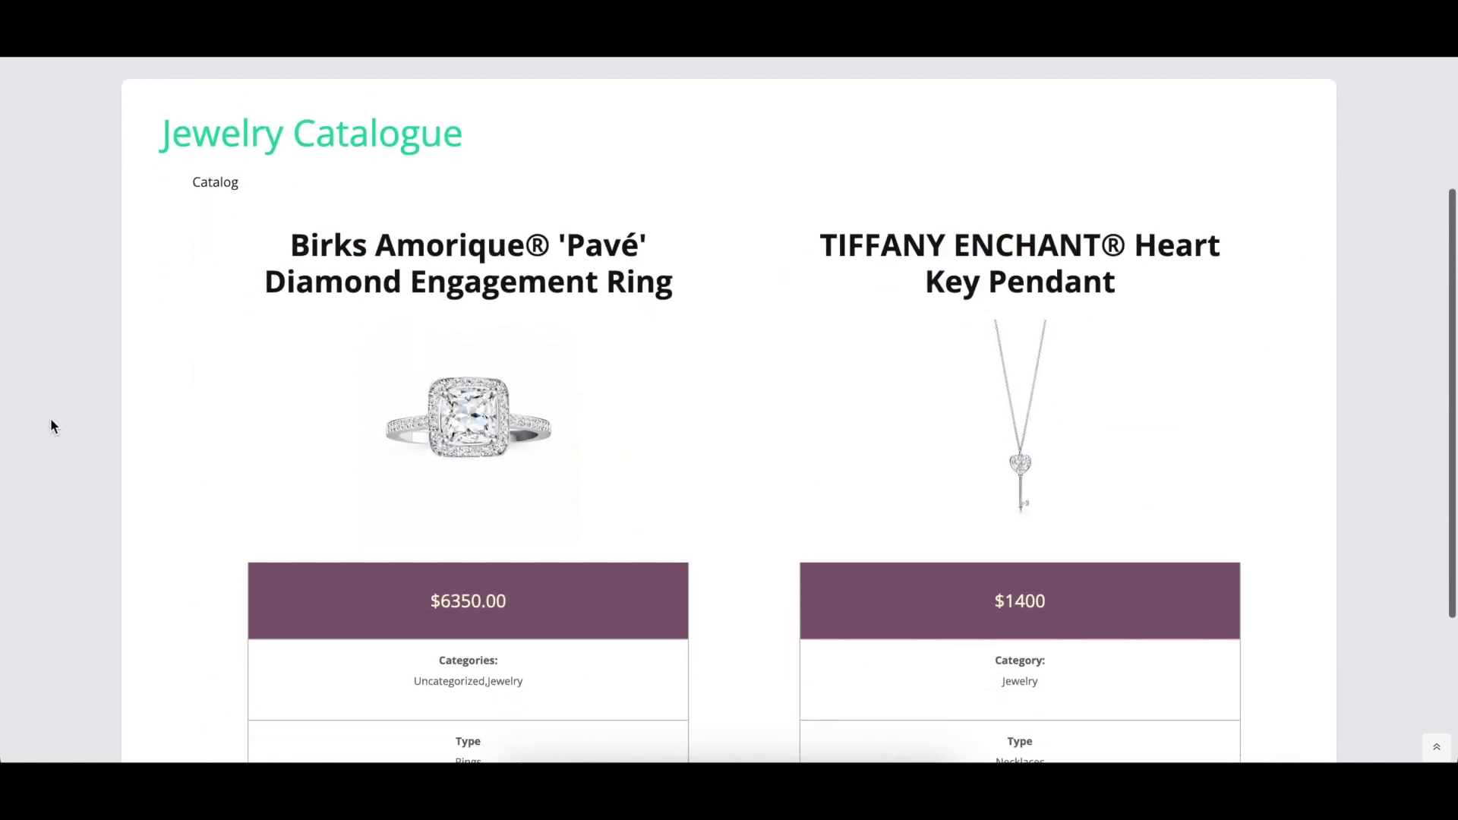
scroll(50, 418, down, 3)
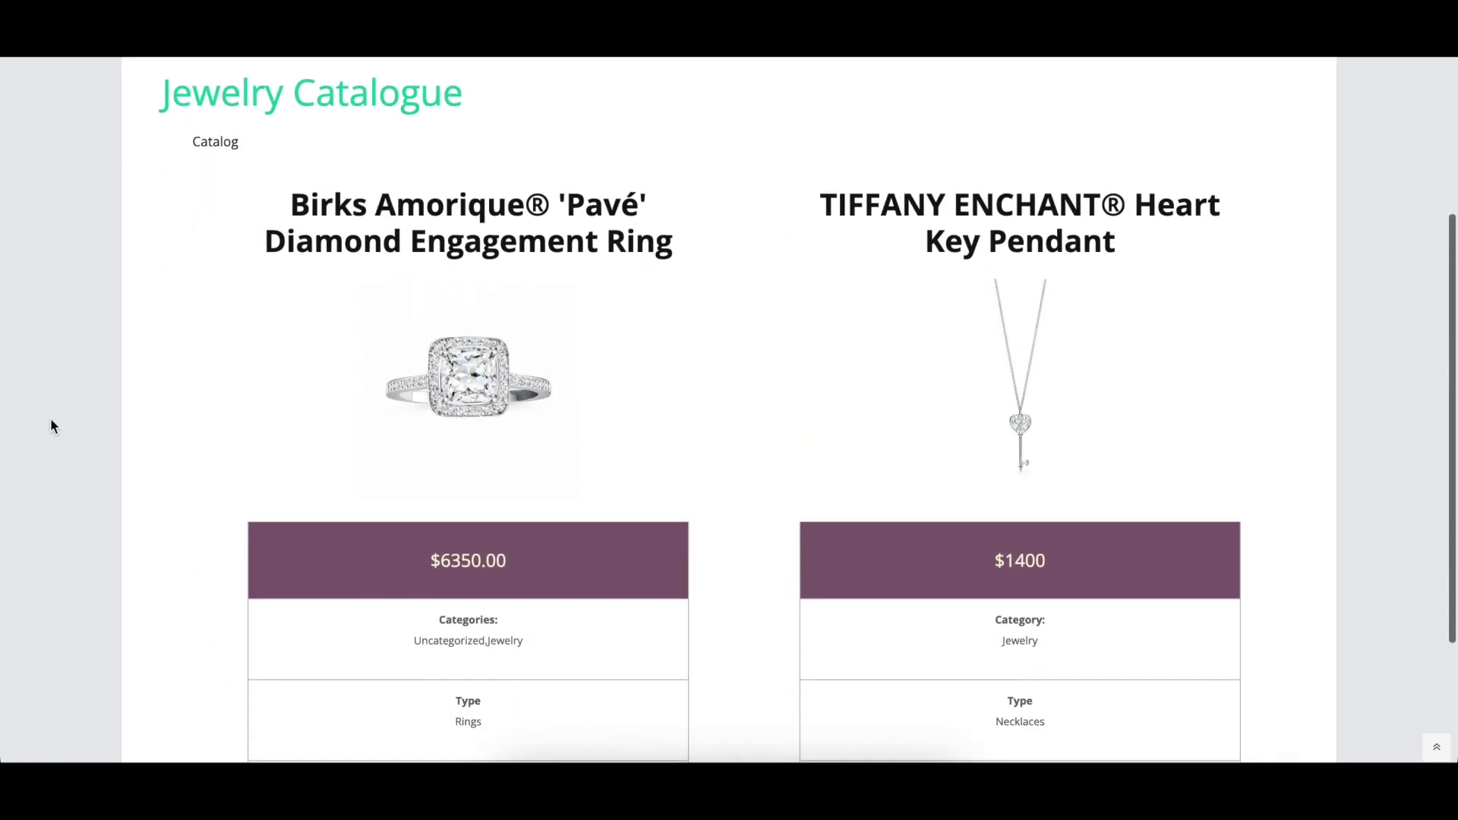
scroll(51, 420, down, 1)
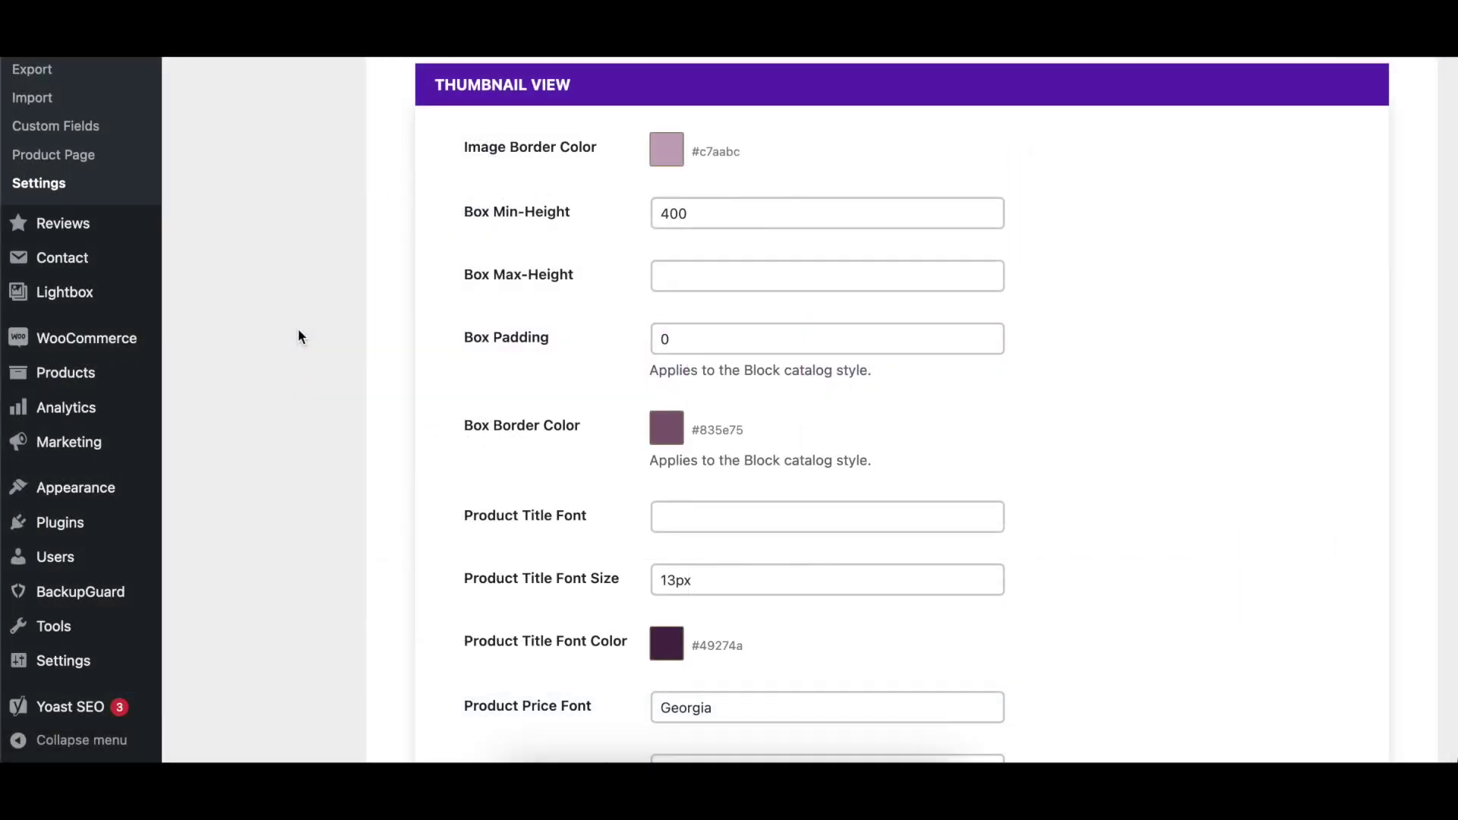
Scroll the Thumbnail View settings and the grid with mauve image borders and orange #f6a828 prices.
scroll(297, 330, down, 4)
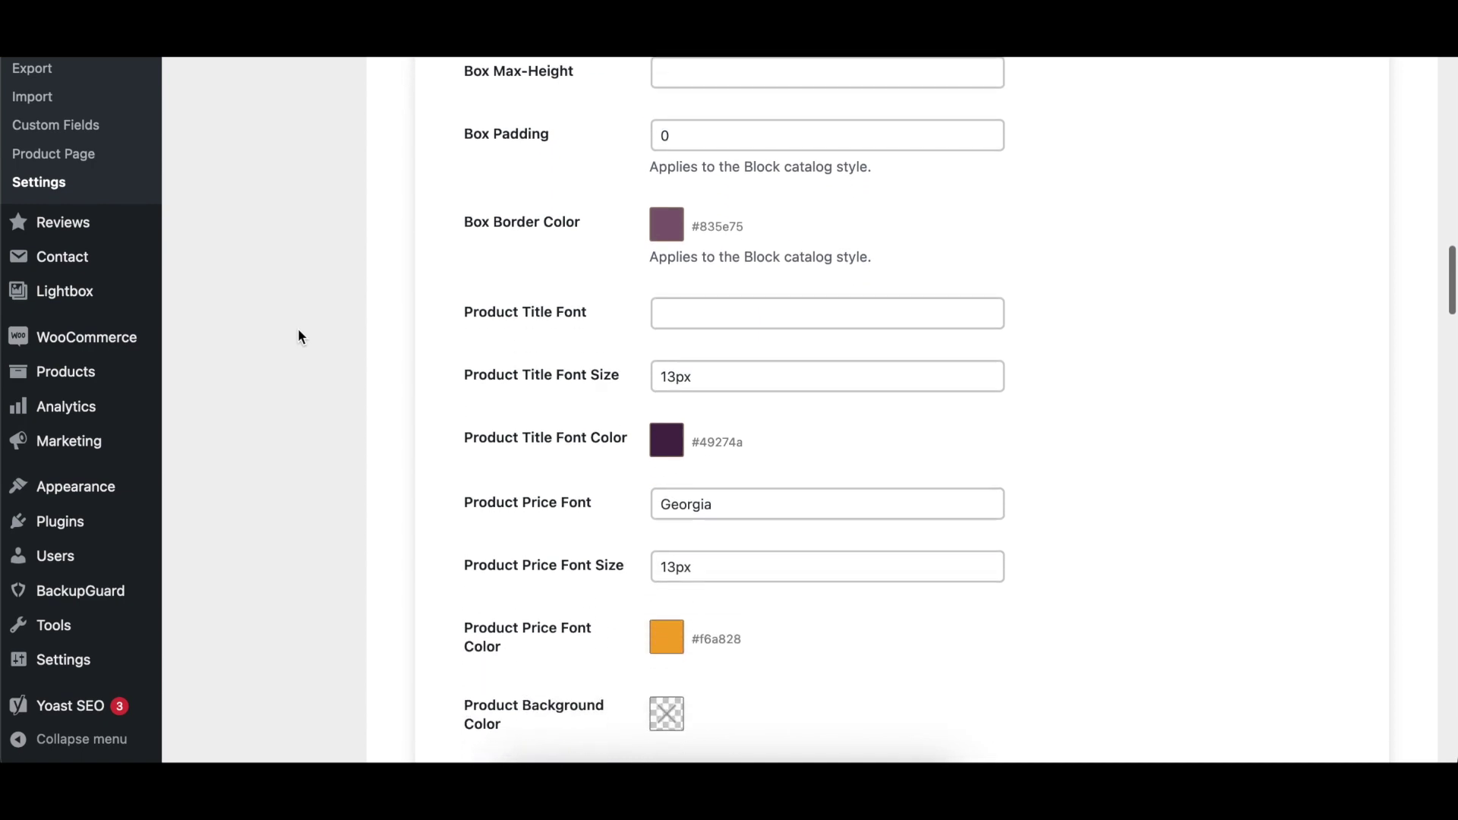
scroll(298, 330, down, 2)
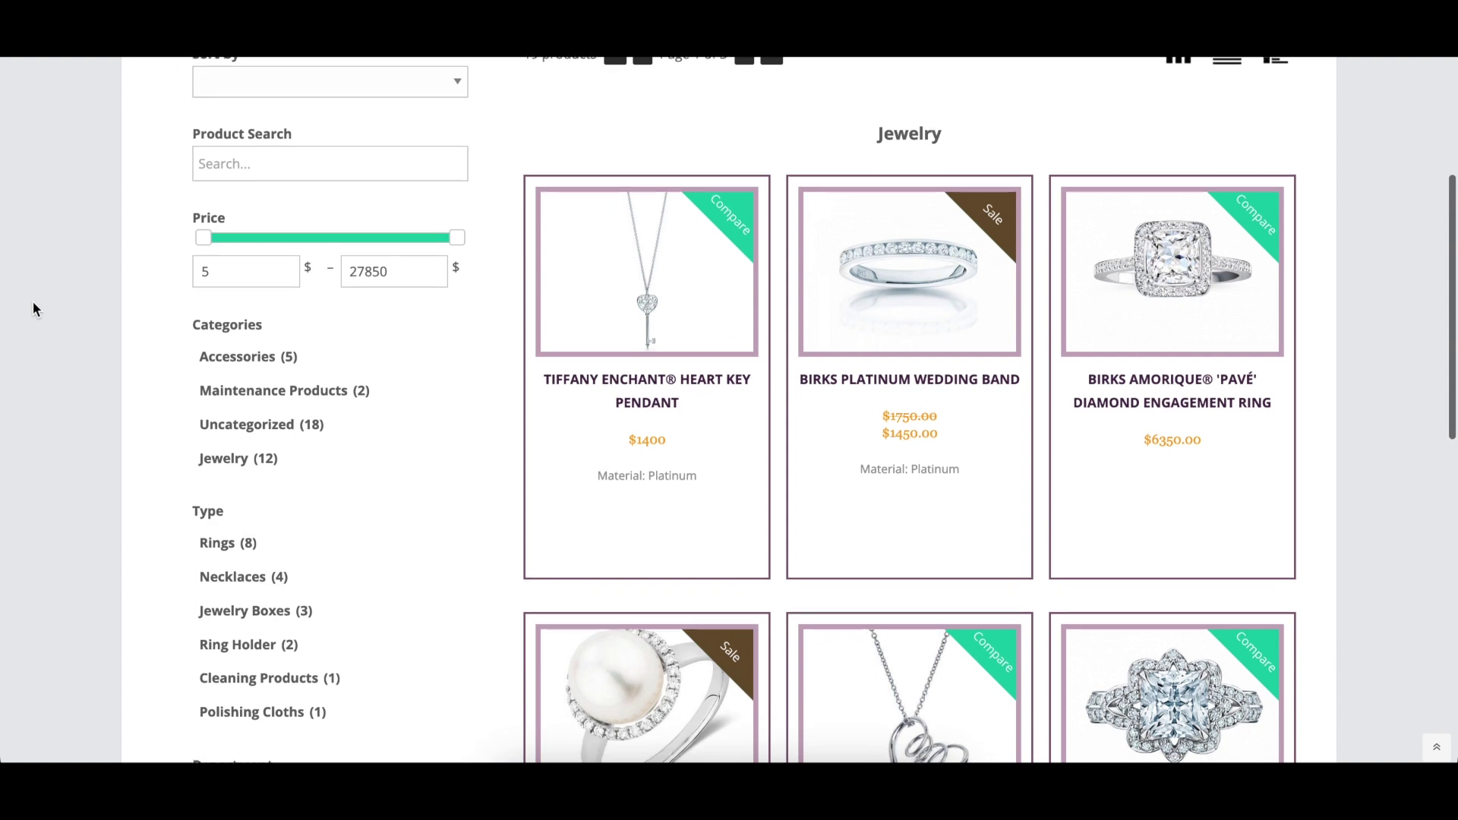
scroll(33, 303, down, 4)
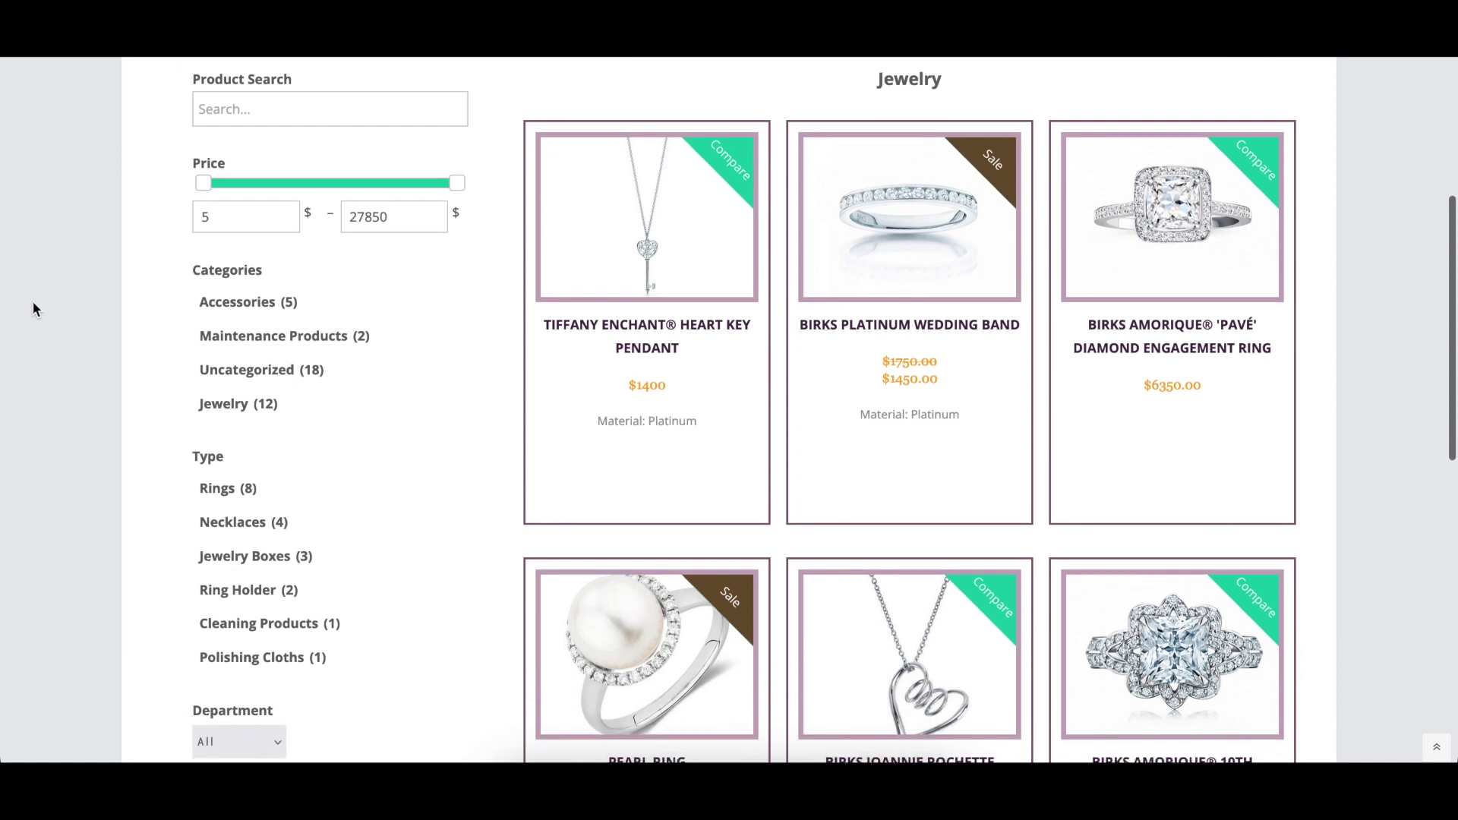
scroll(33, 304, down, 3)
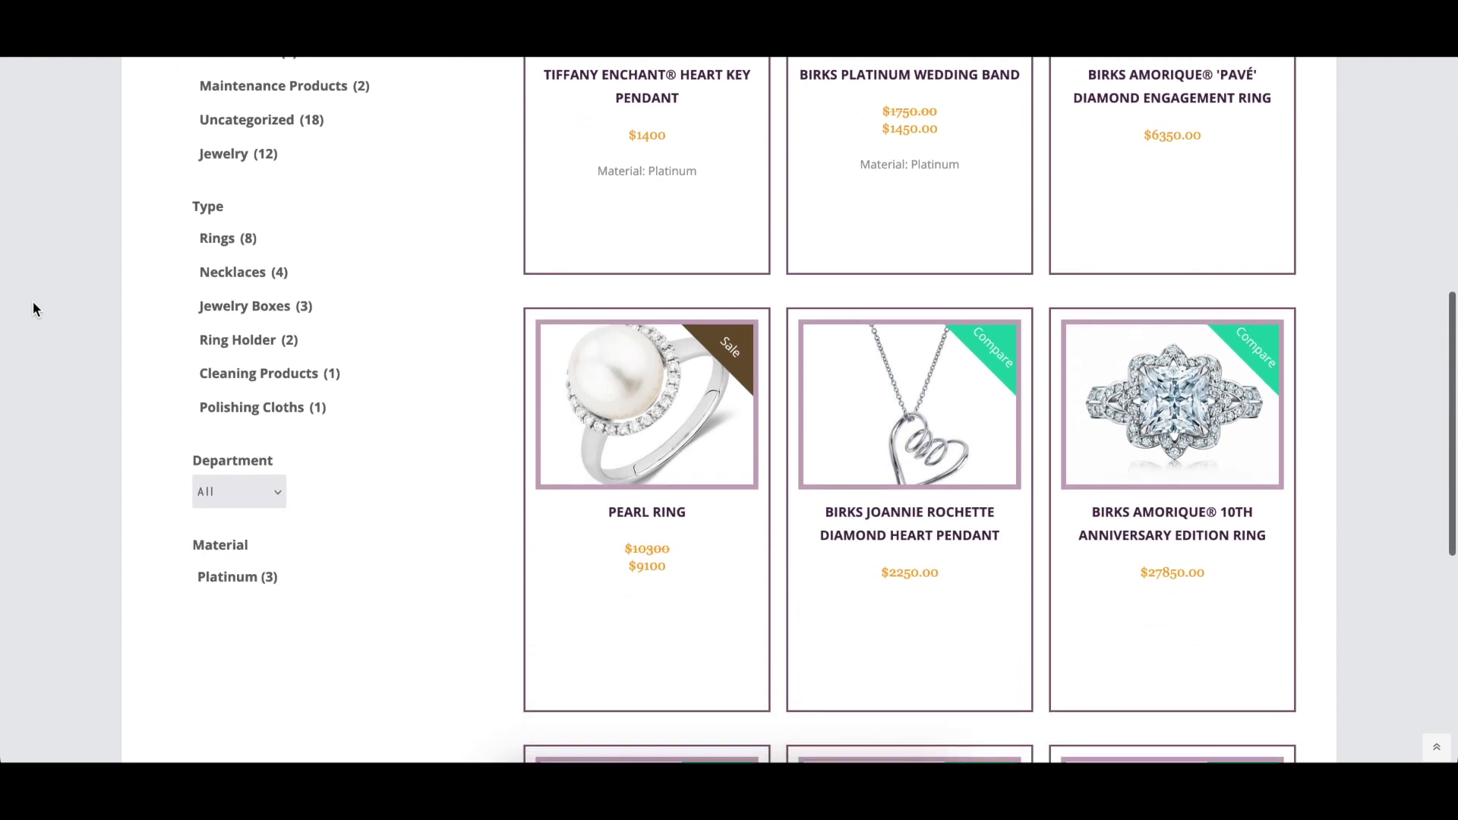
Scroll the List View settings and expand the 10th Anniversary Edition Ring row in list view.
scroll(34, 304, down, 3)
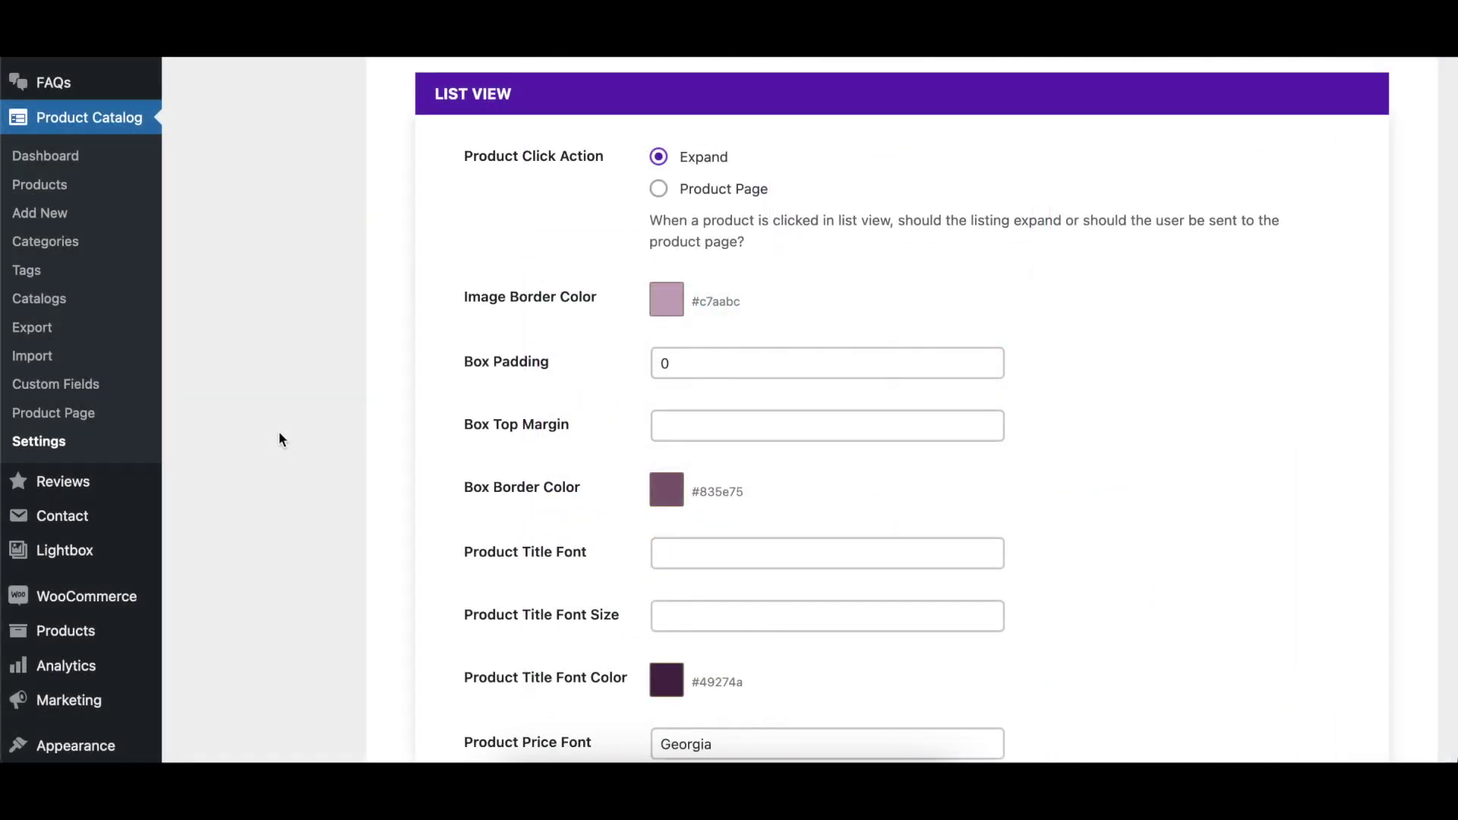
scroll(280, 439, down, 5)
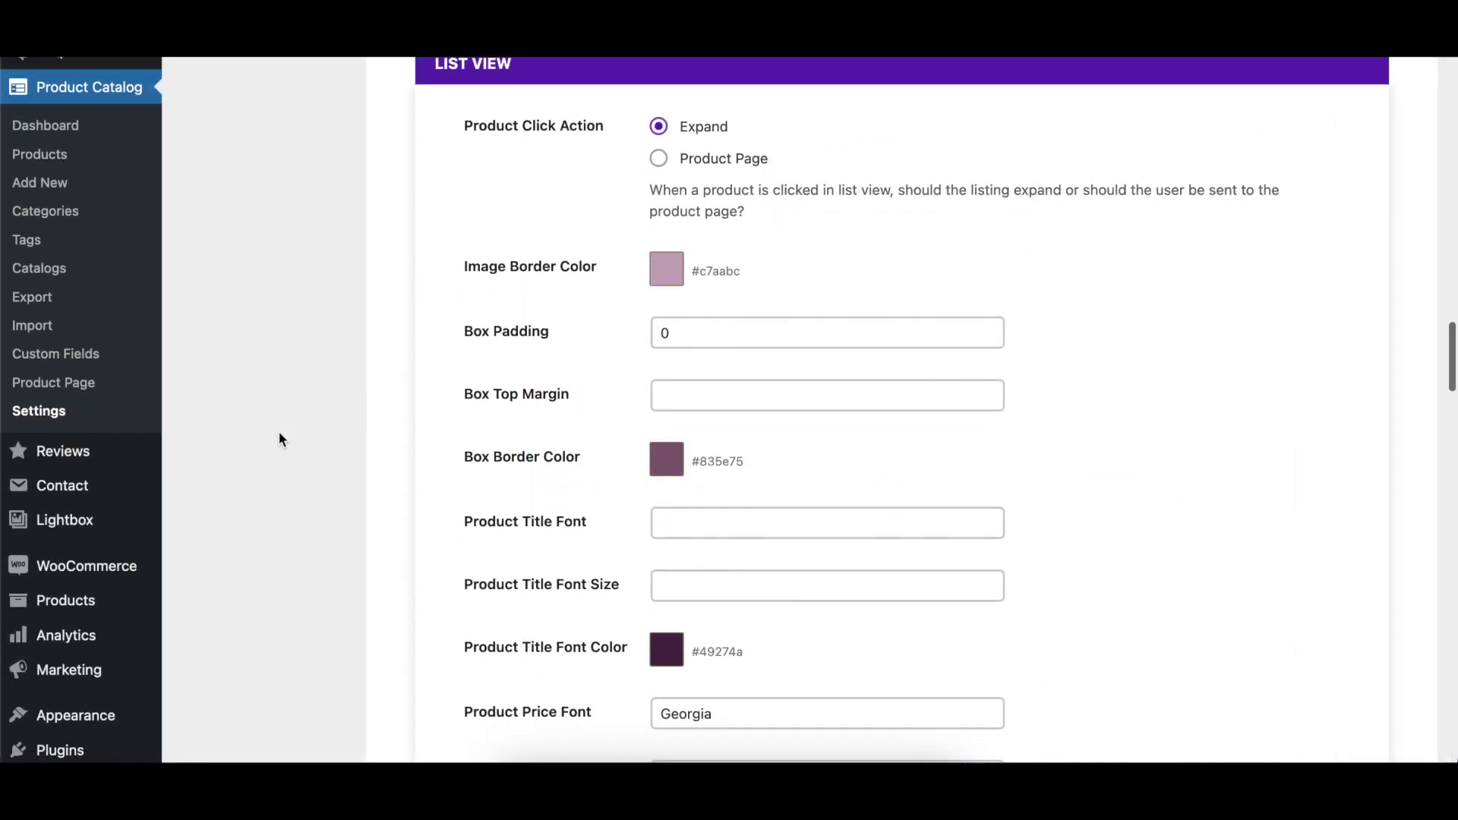
scroll(280, 439, down, 2)
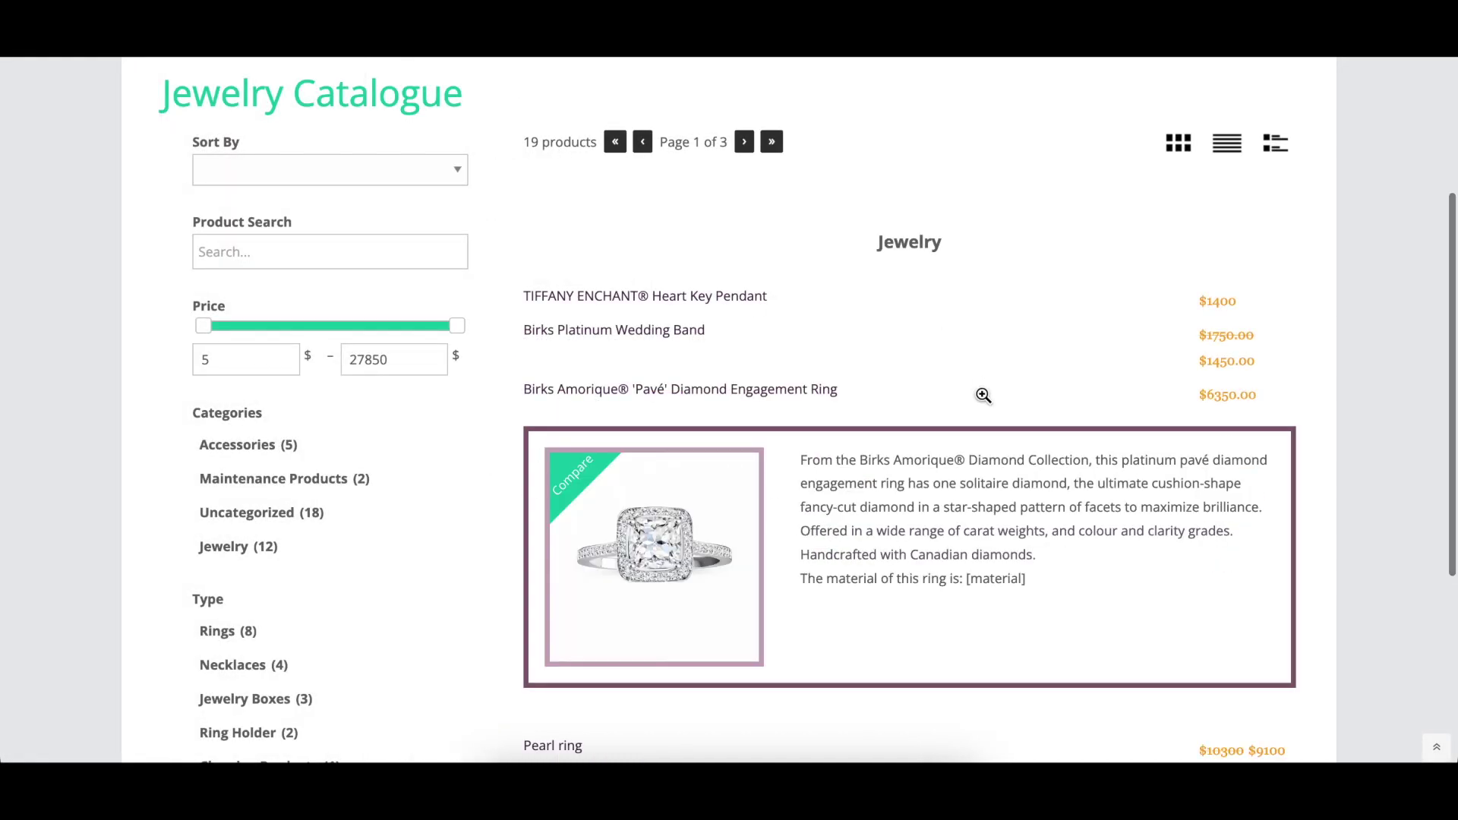
scroll(983, 395, down, 4)
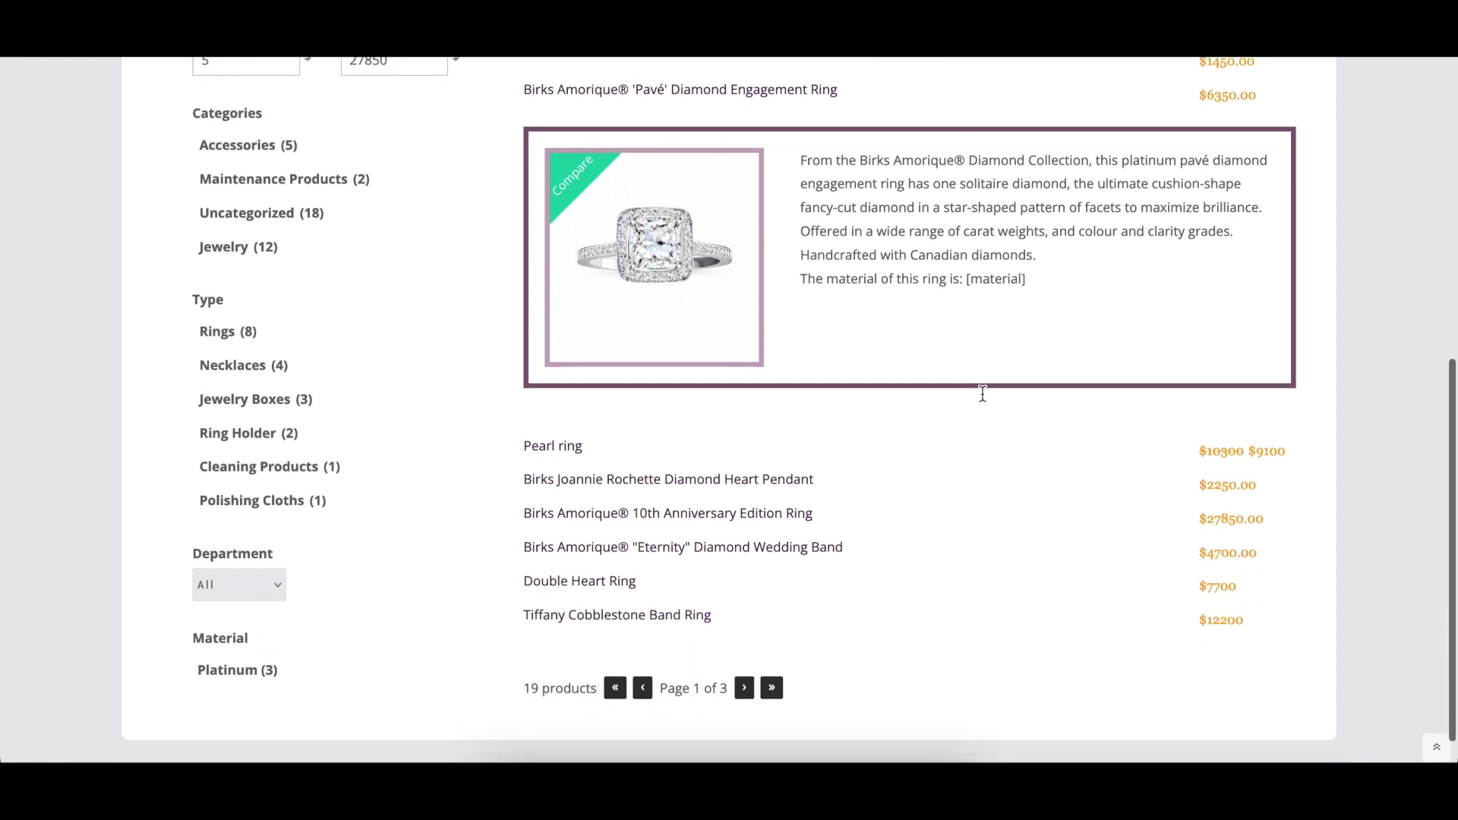
scroll(983, 394, down, 1)
click(953, 493)
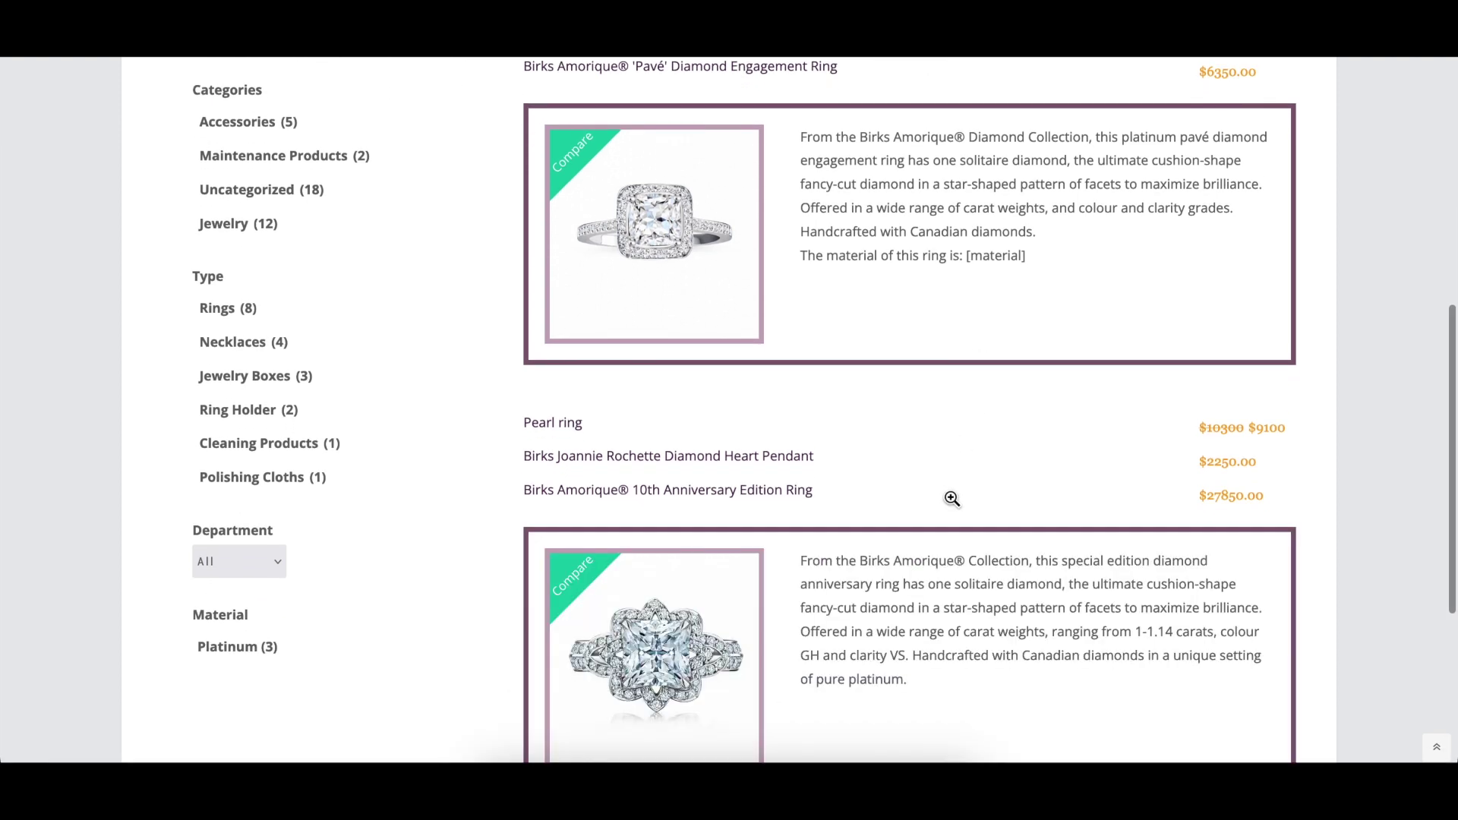
scroll(953, 498, down, 4)
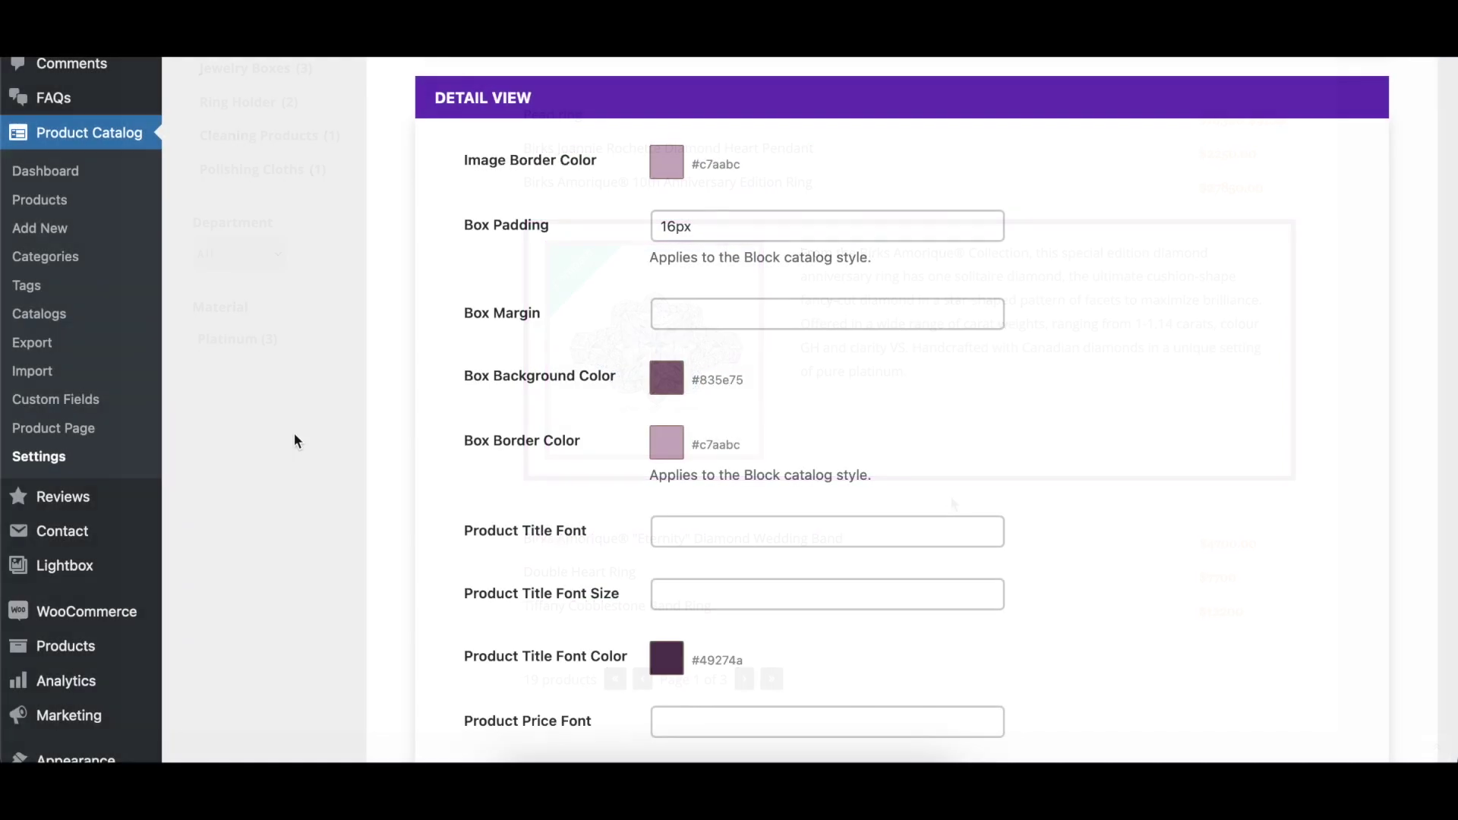
Scroll the Detail View settings (16px padding, #835e75 background) and the boxed detail-view listings.
scroll(296, 441, down, 3)
scroll(293, 435, down, 3)
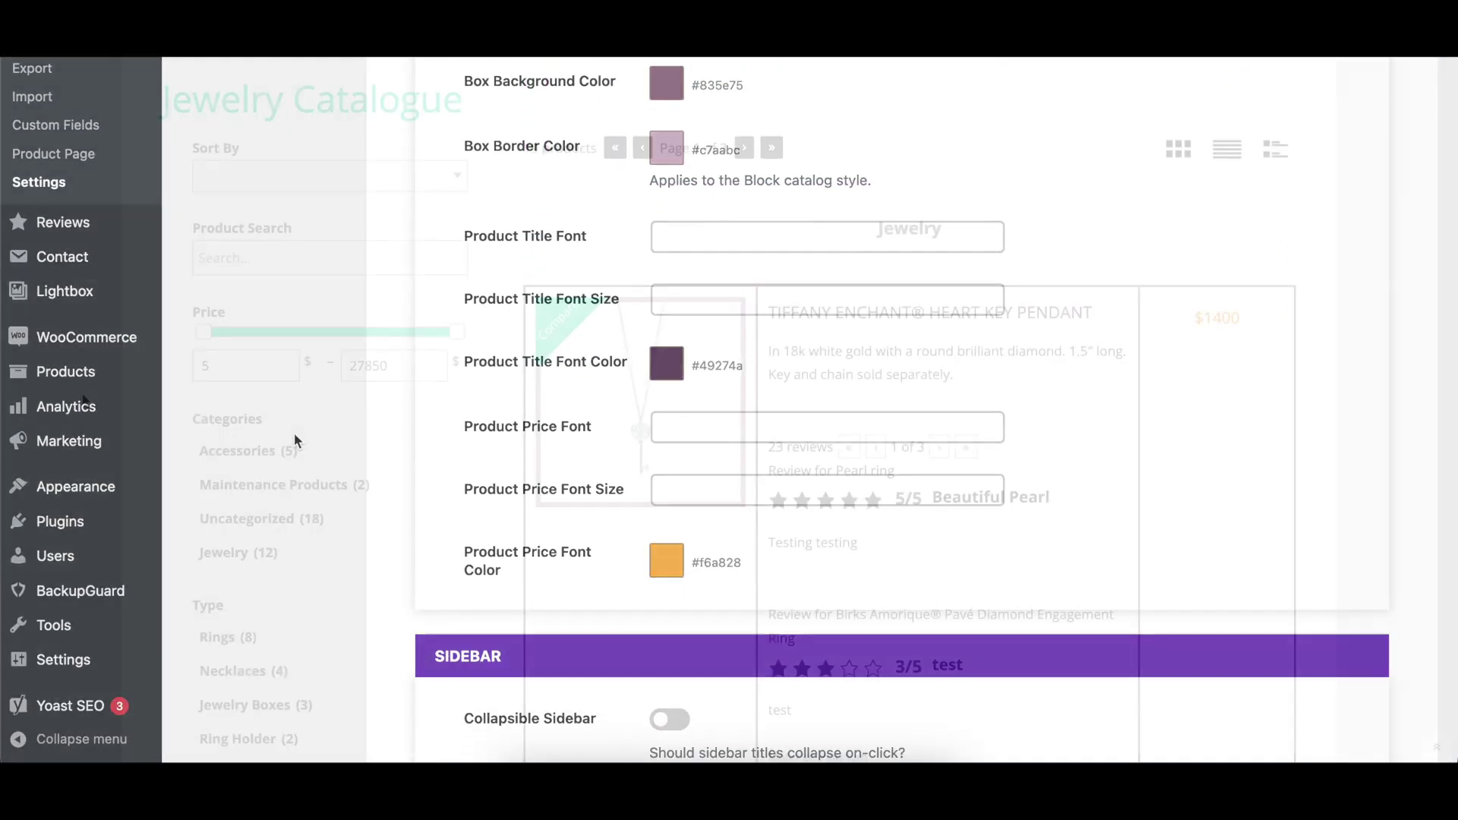
scroll(82, 400, down, 2)
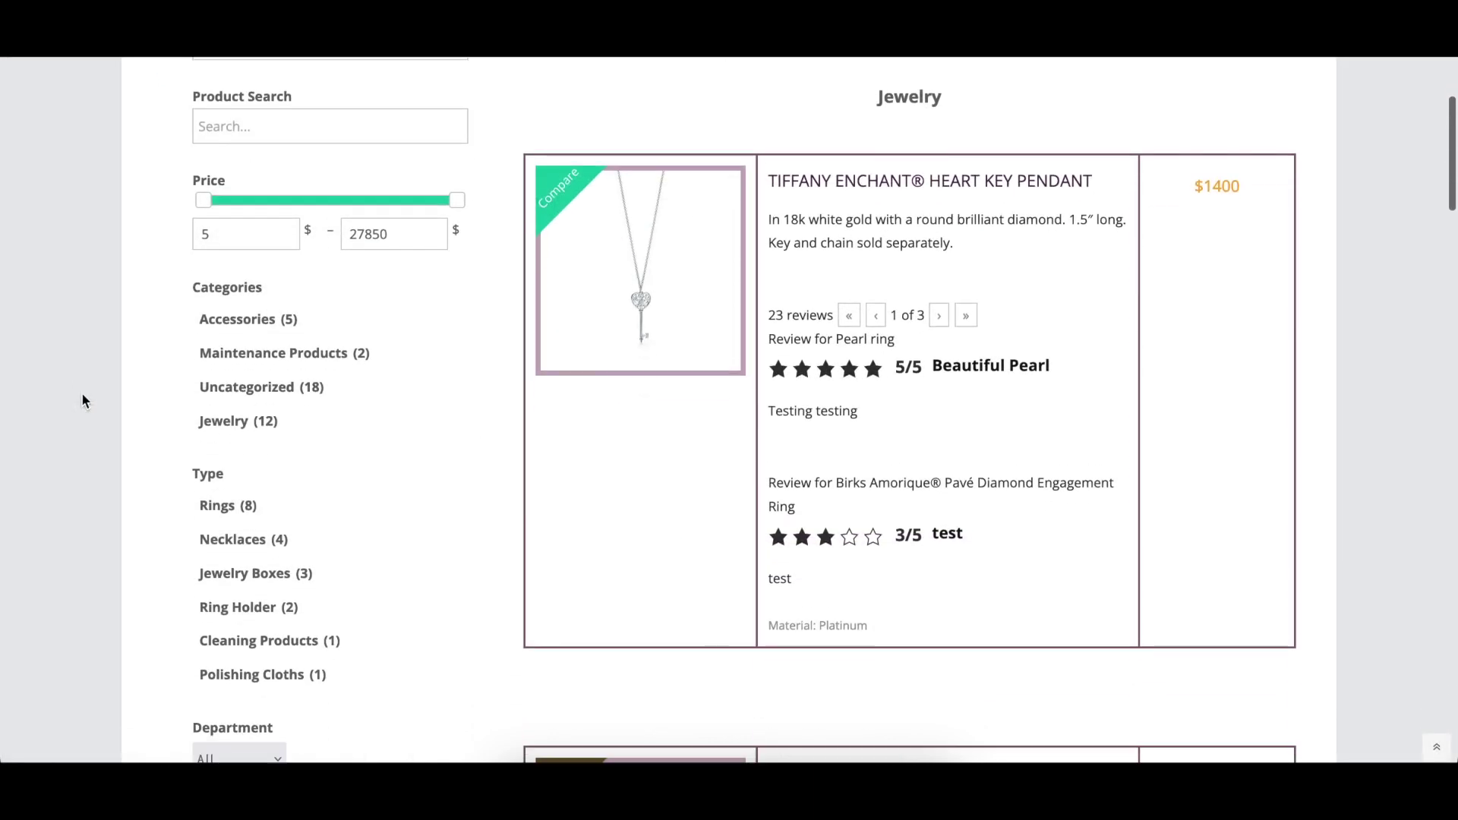
scroll(82, 400, down, 6)
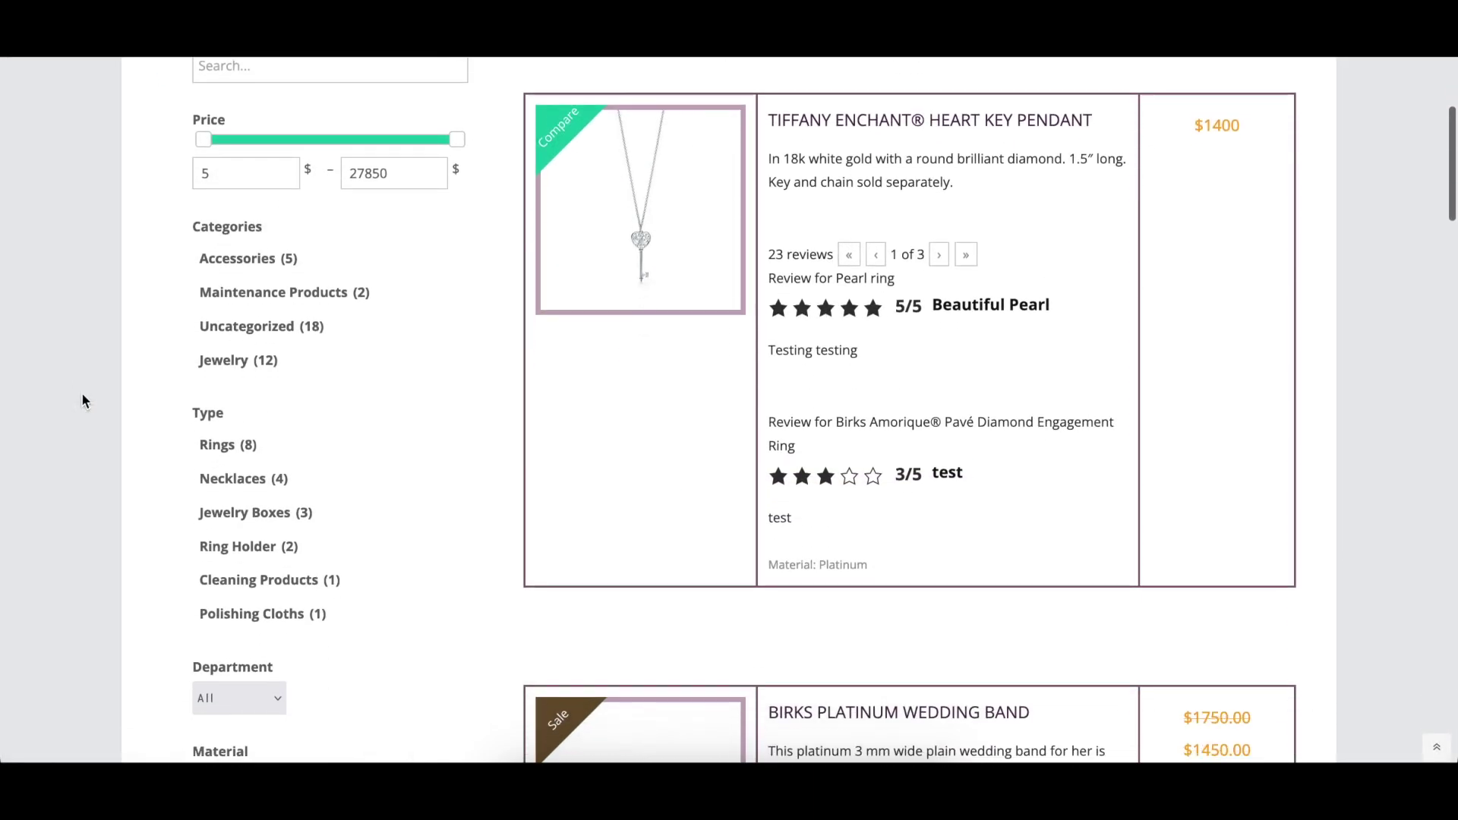
scroll(82, 400, down, 3)
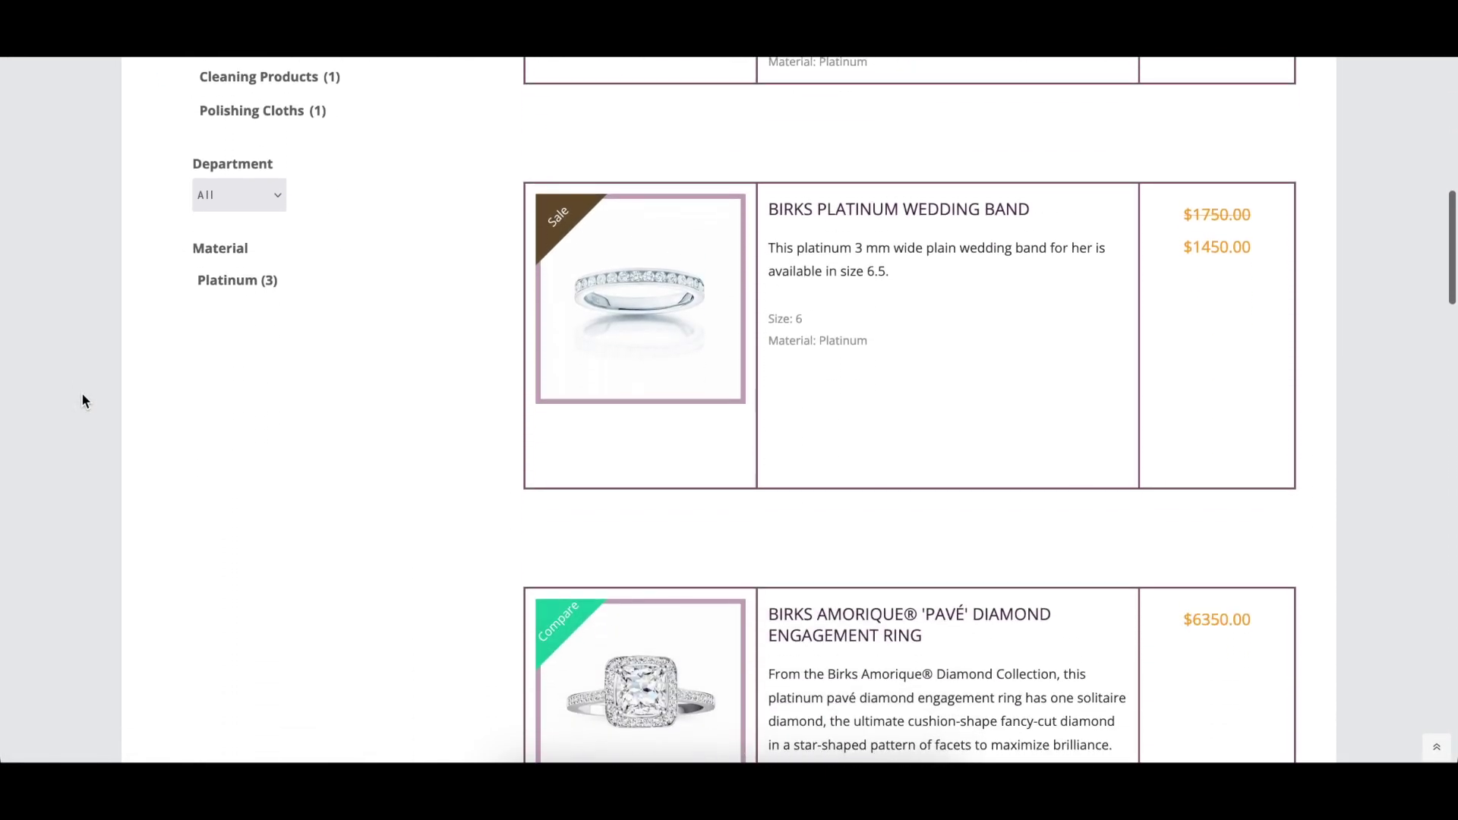
scroll(83, 401, down, 1)
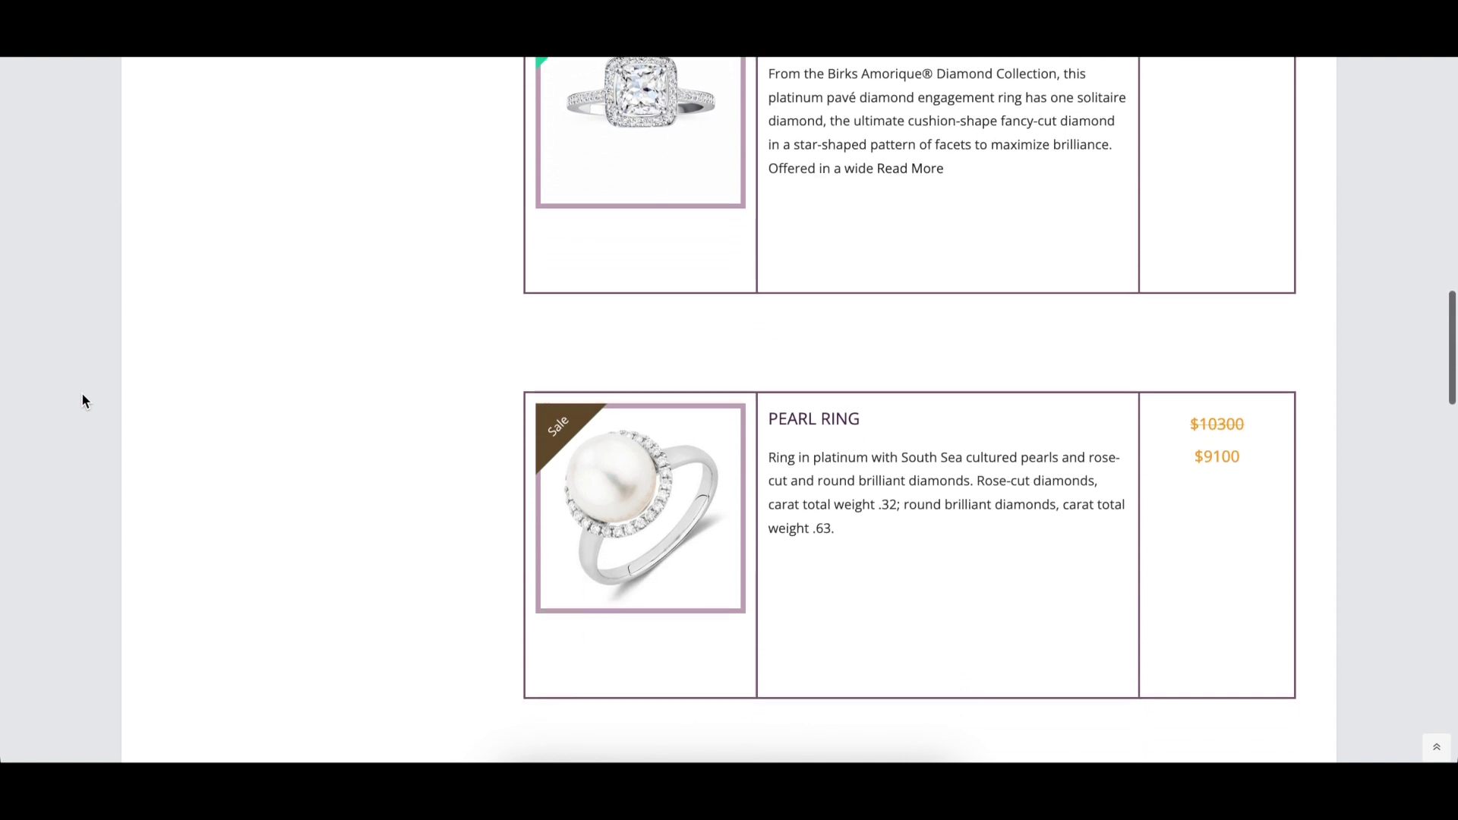
scroll(83, 400, down, 1)
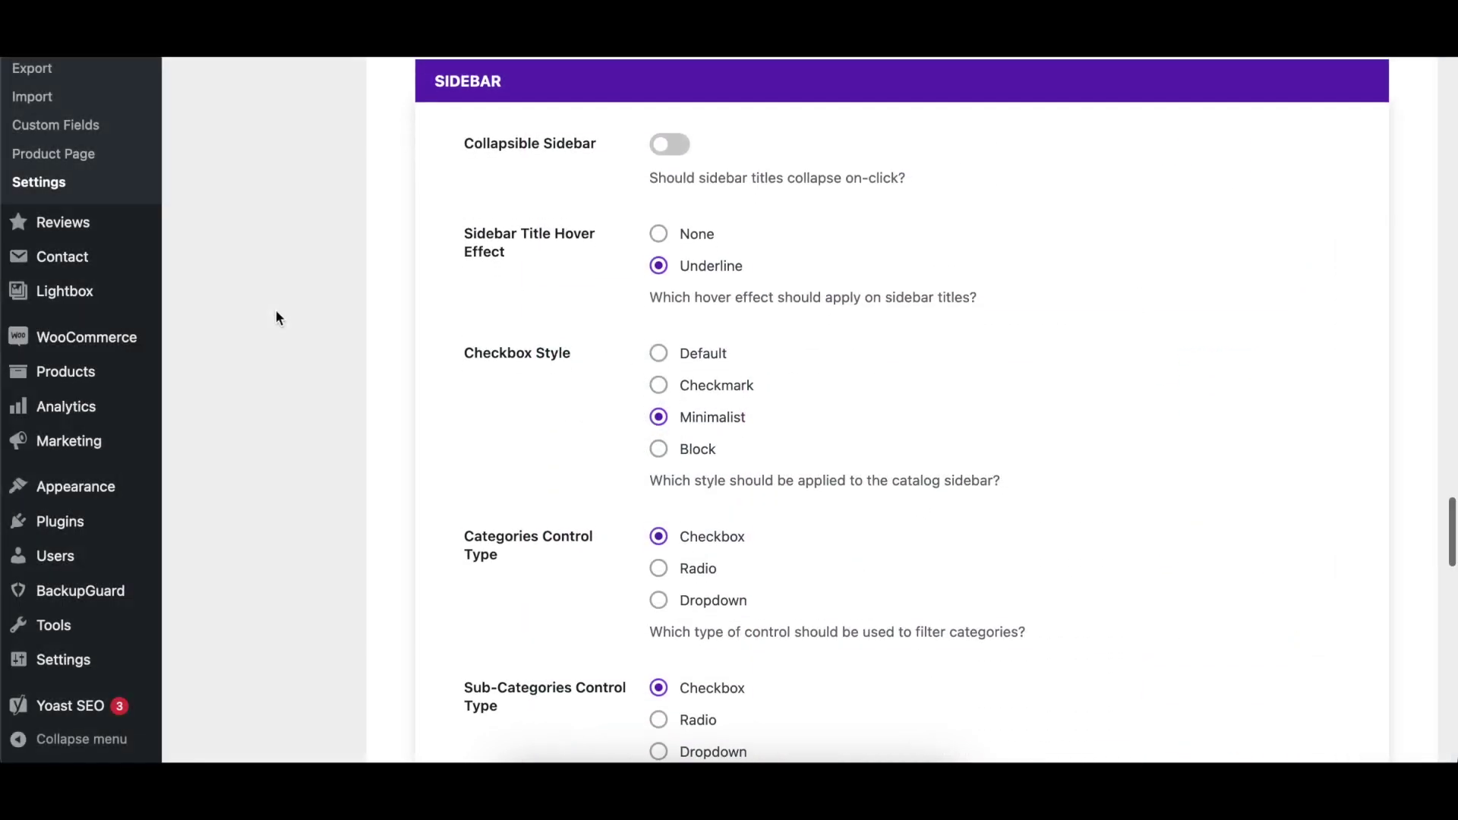
Expand the Categories filter in the storefront sidebar.
scroll(276, 317, down, 4)
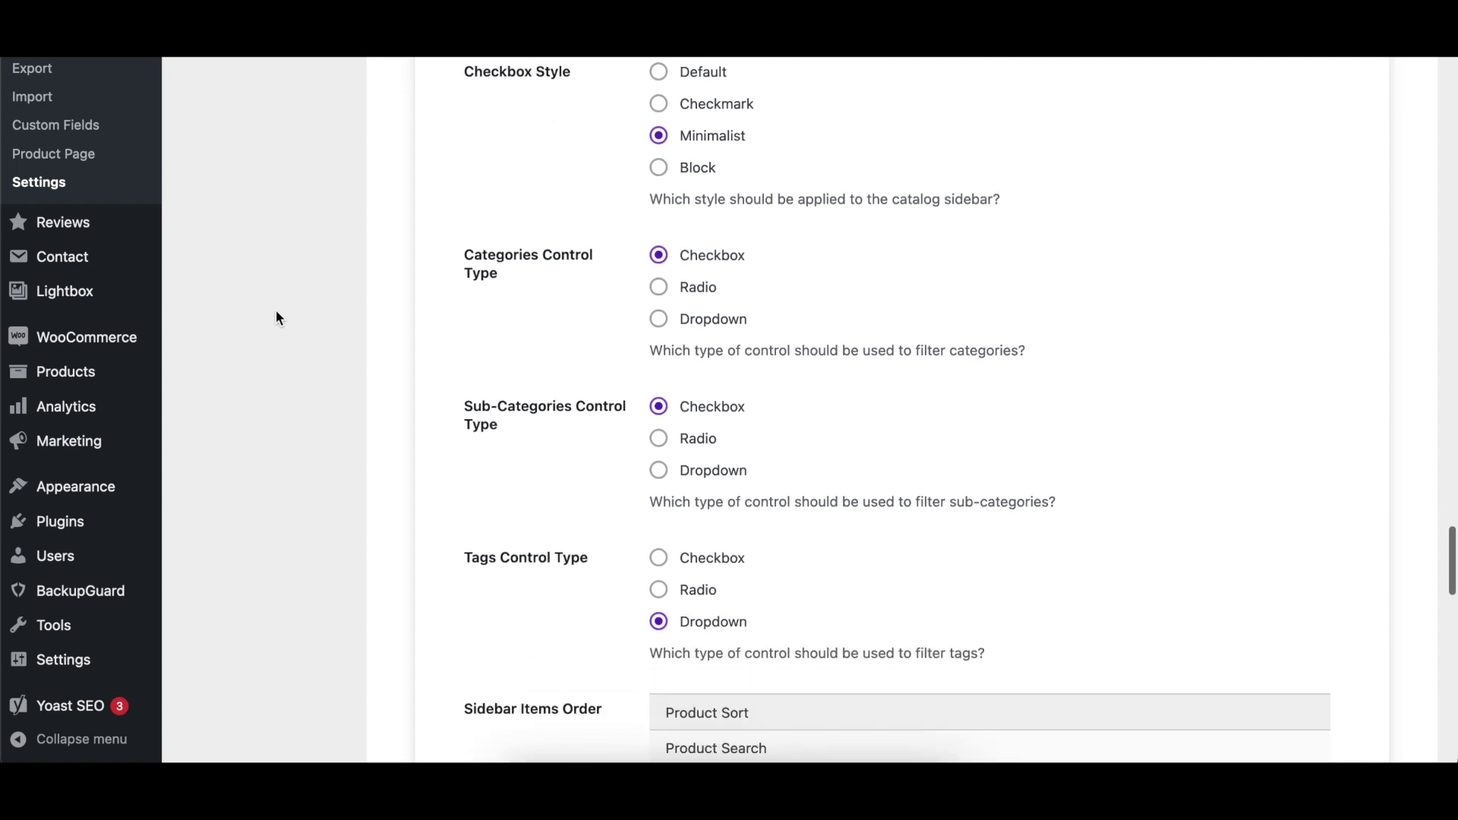
scroll(275, 312, down, 4)
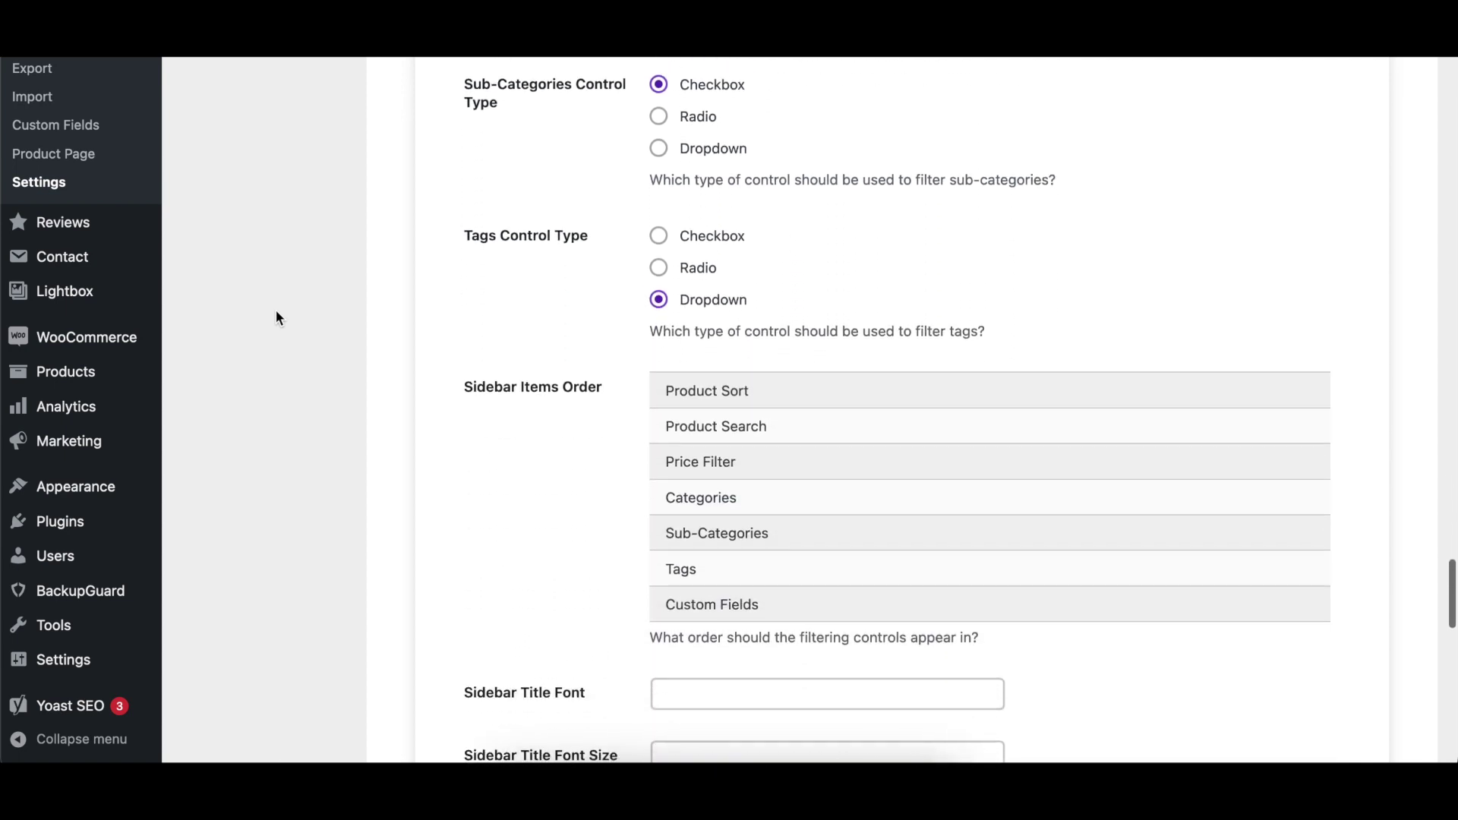
scroll(276, 317, down, 1)
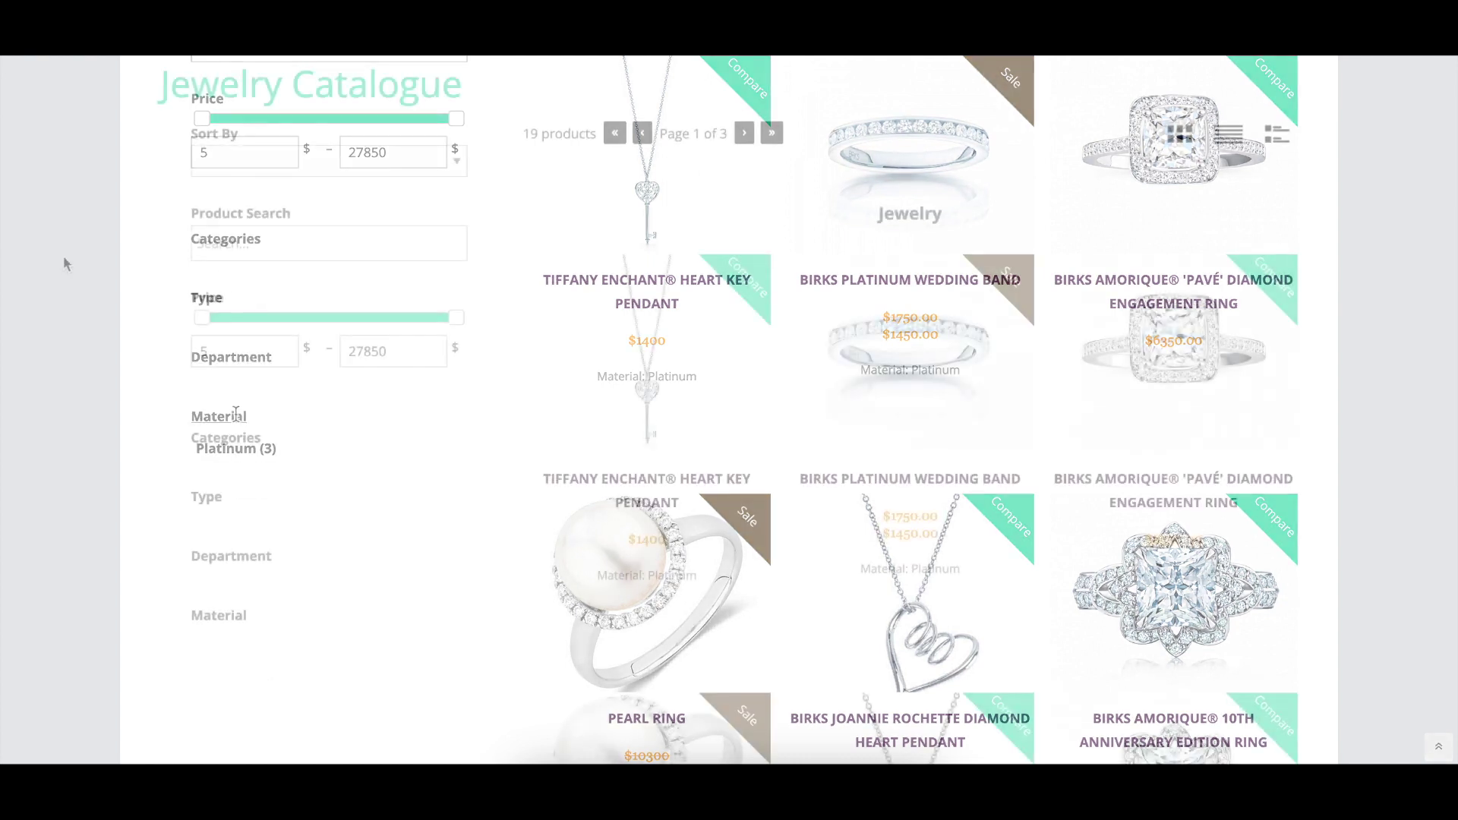
click(348, 443)
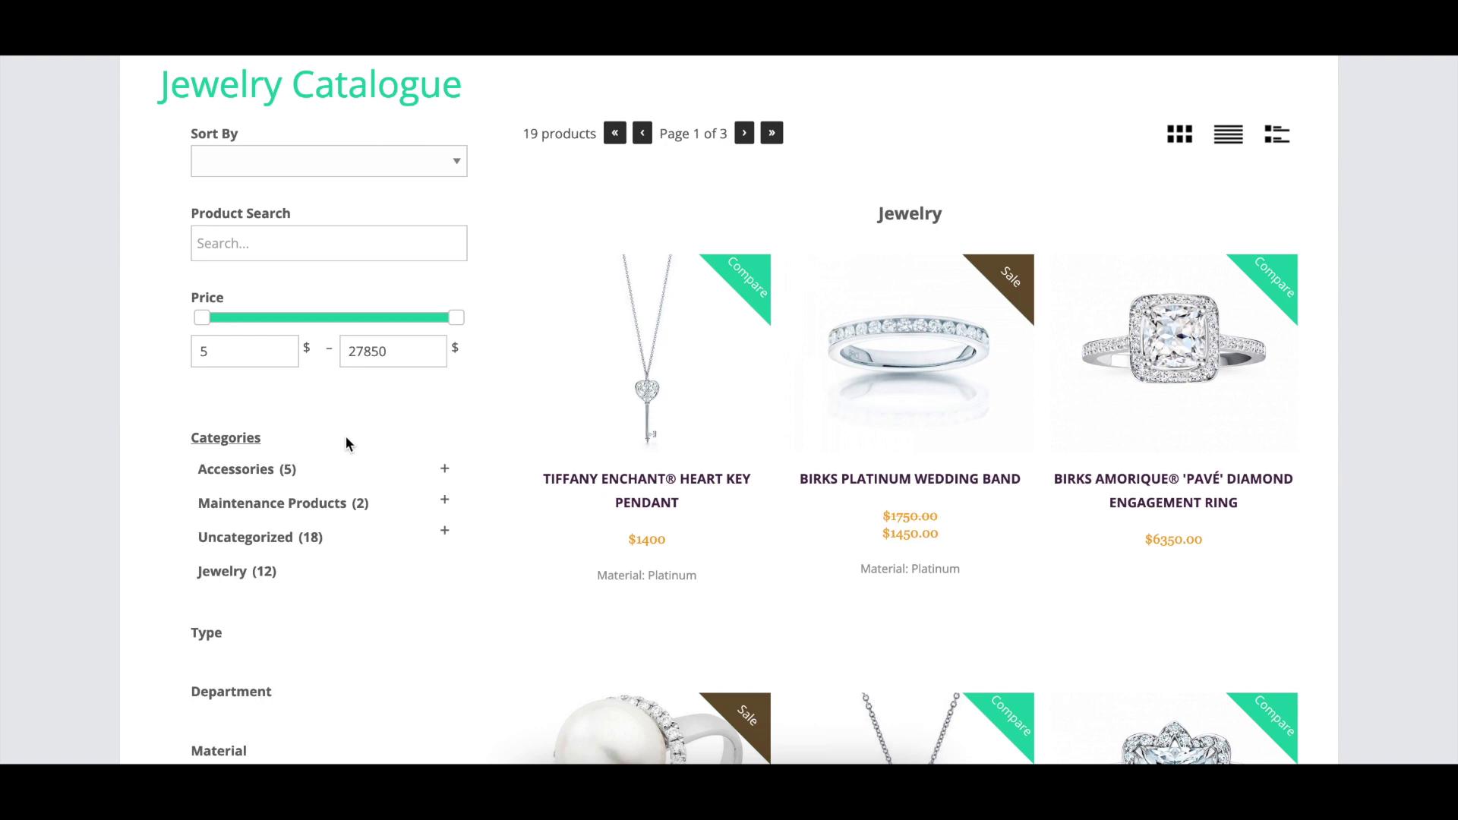
Scroll the sidebar settings to Control Type: Checkbox categories, Radio sub-categories, Dropdown tags.
scroll(347, 443, down, 3)
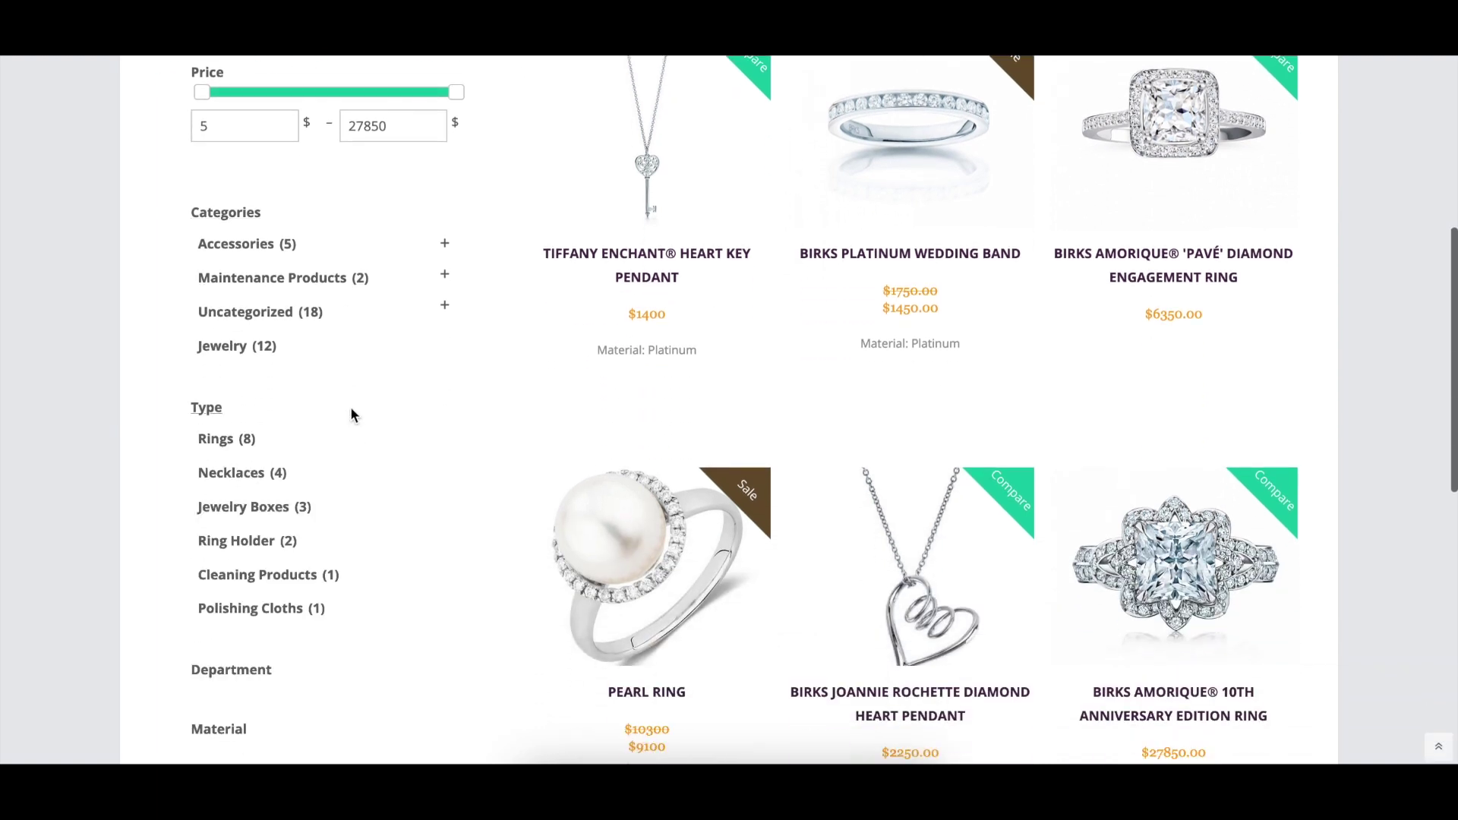
scroll(351, 416, down, 2)
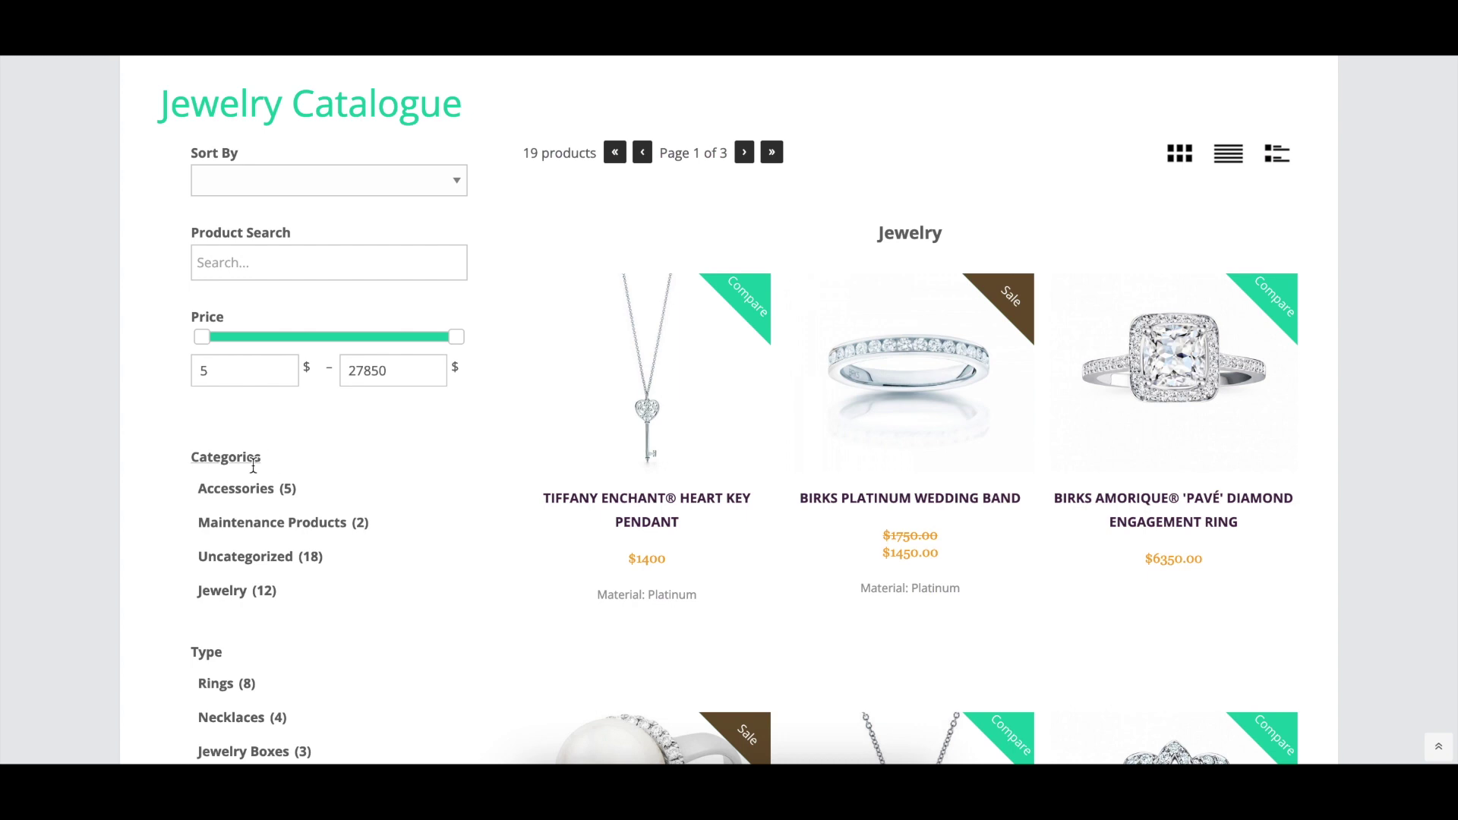
scroll(254, 466, down, 3)
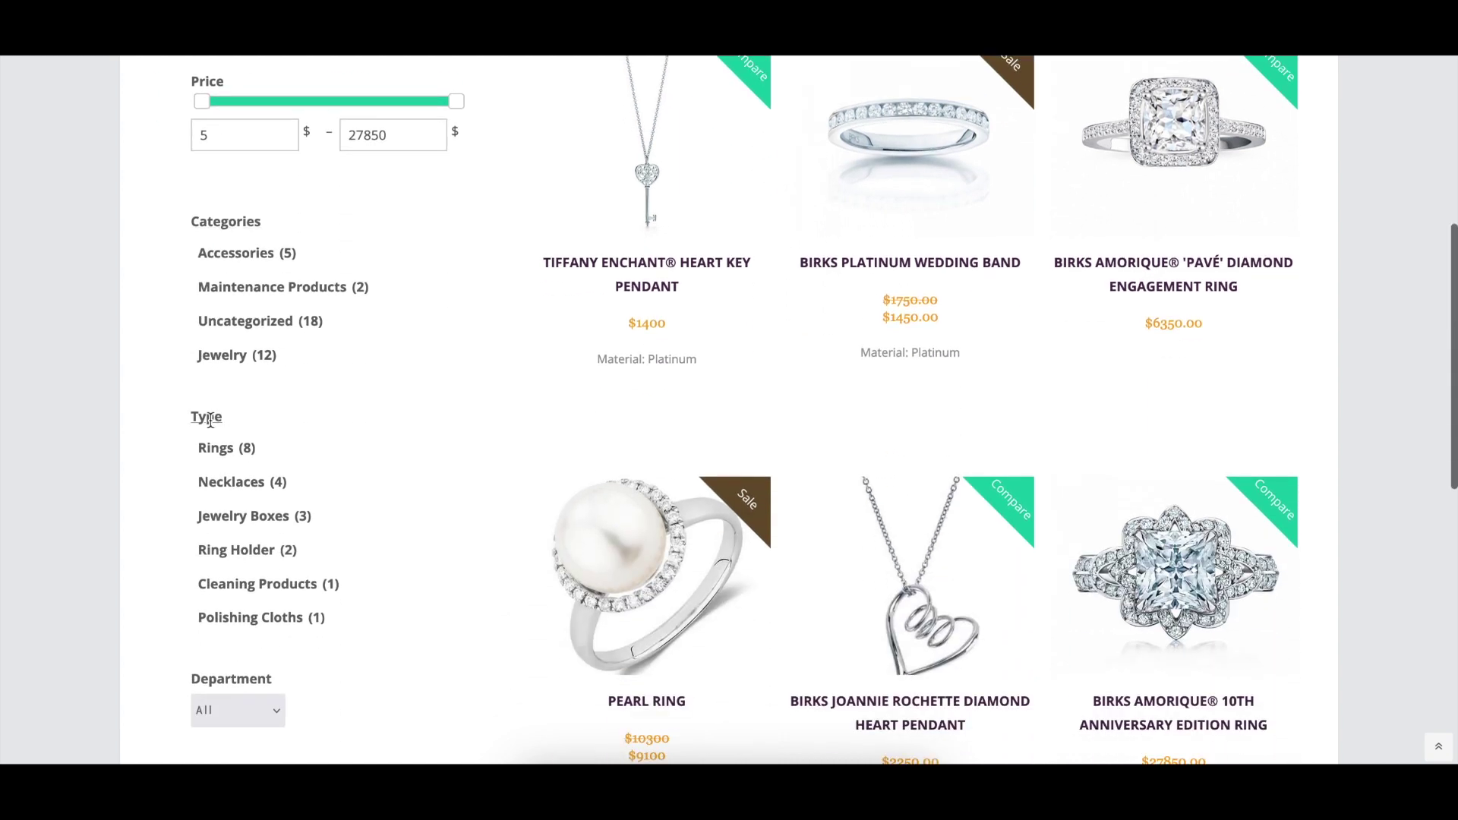
scroll(215, 423, down, 4)
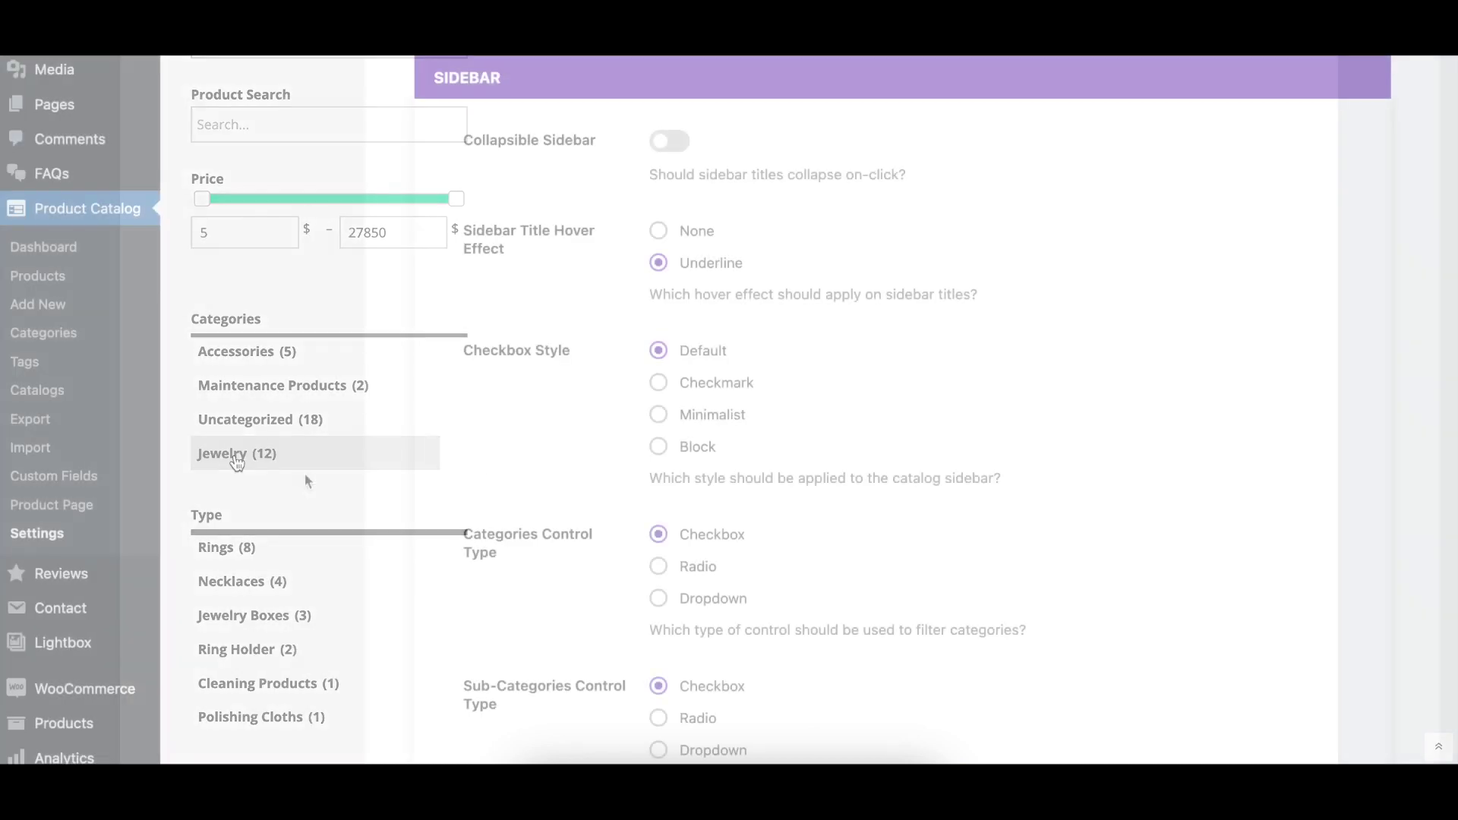
scroll(488, 463, down, 5)
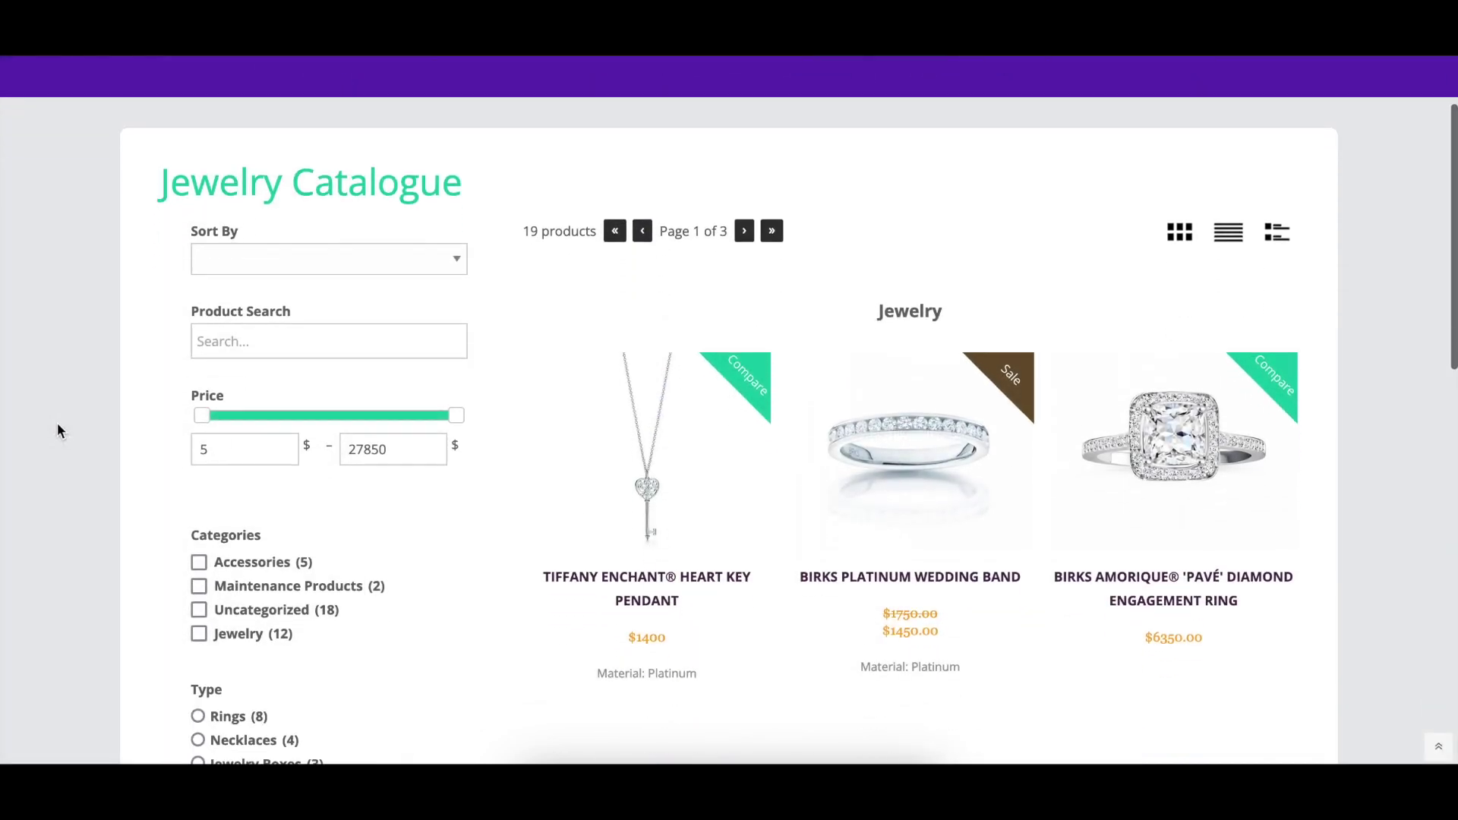
Filter the catalogue by Jewelry category, Necklaces sub-category and Tiffany & Co department.
scroll(57, 430, down, 3)
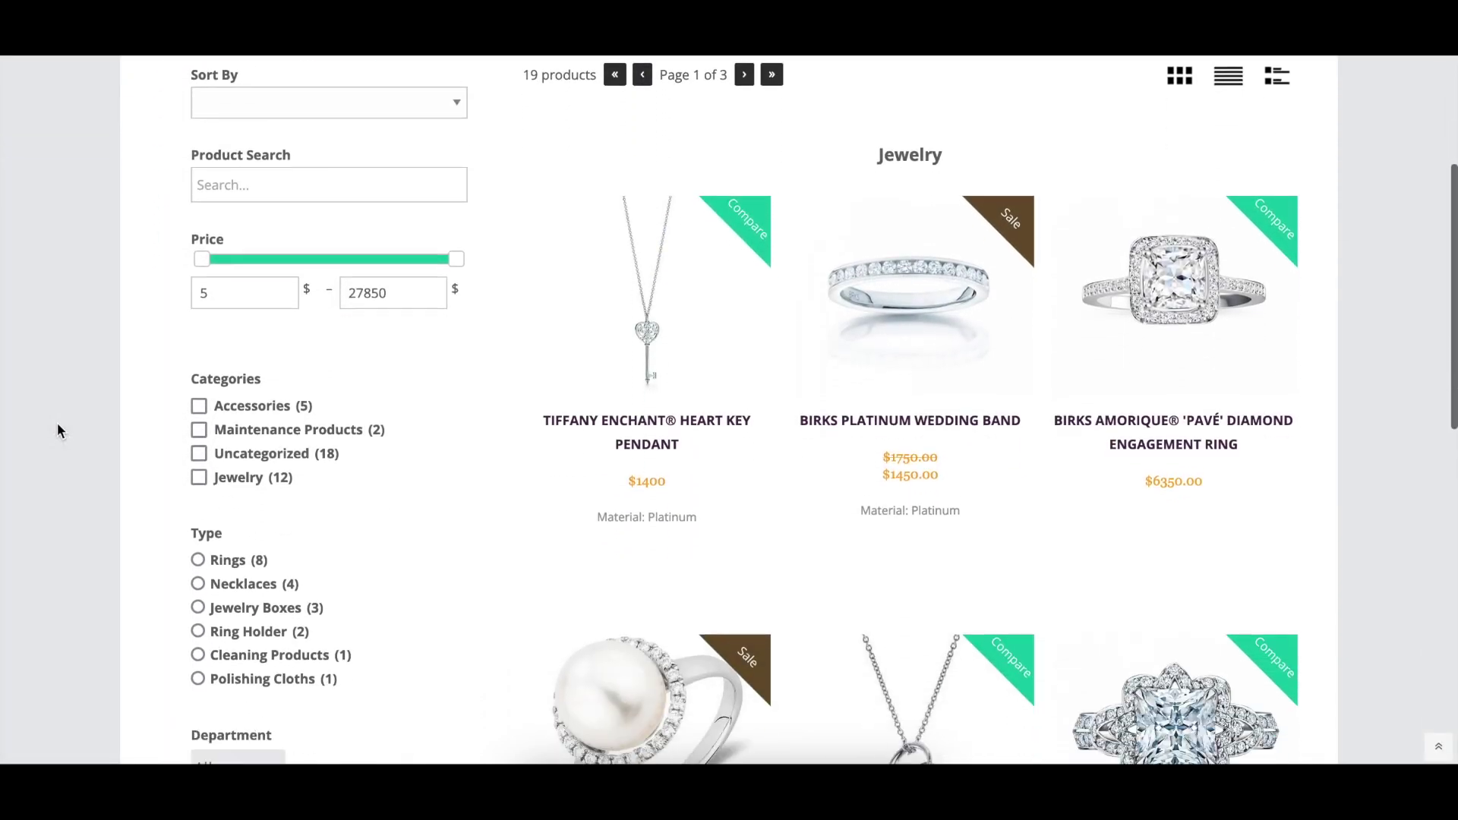
scroll(57, 430, down, 2)
click(198, 340)
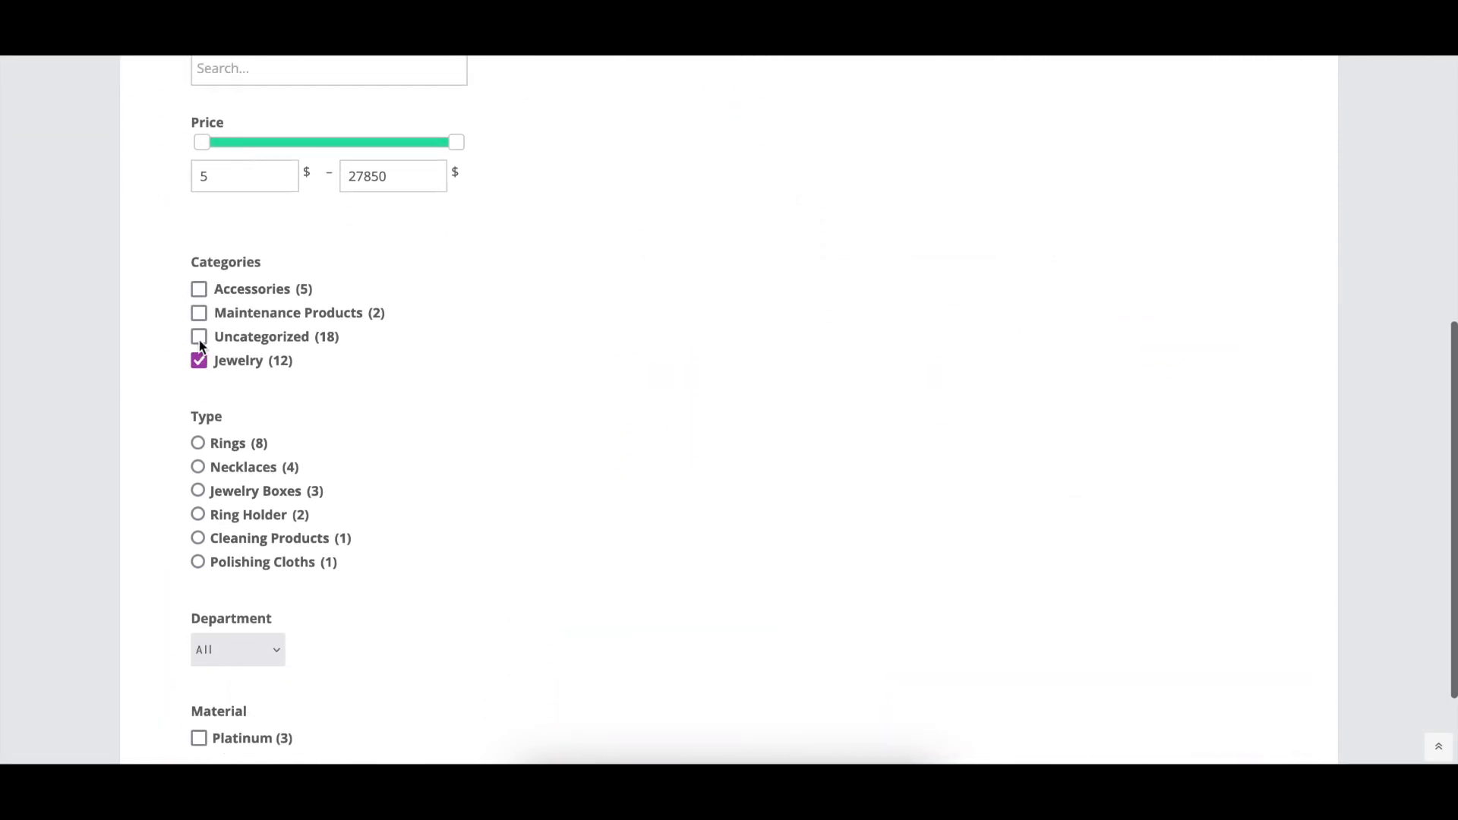
scroll(200, 346, down, 3)
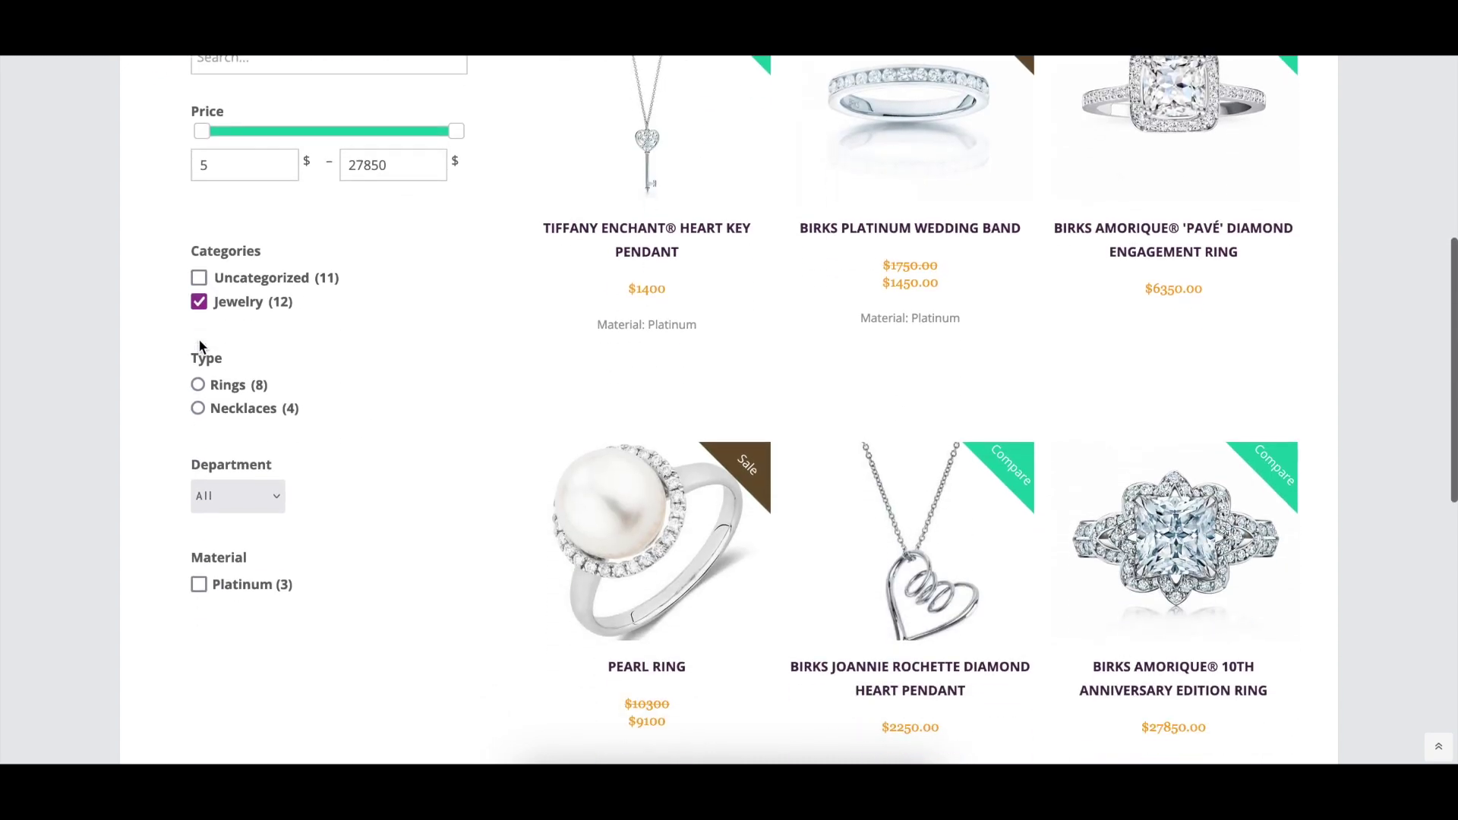
scroll(199, 346, down, 1)
click(198, 372)
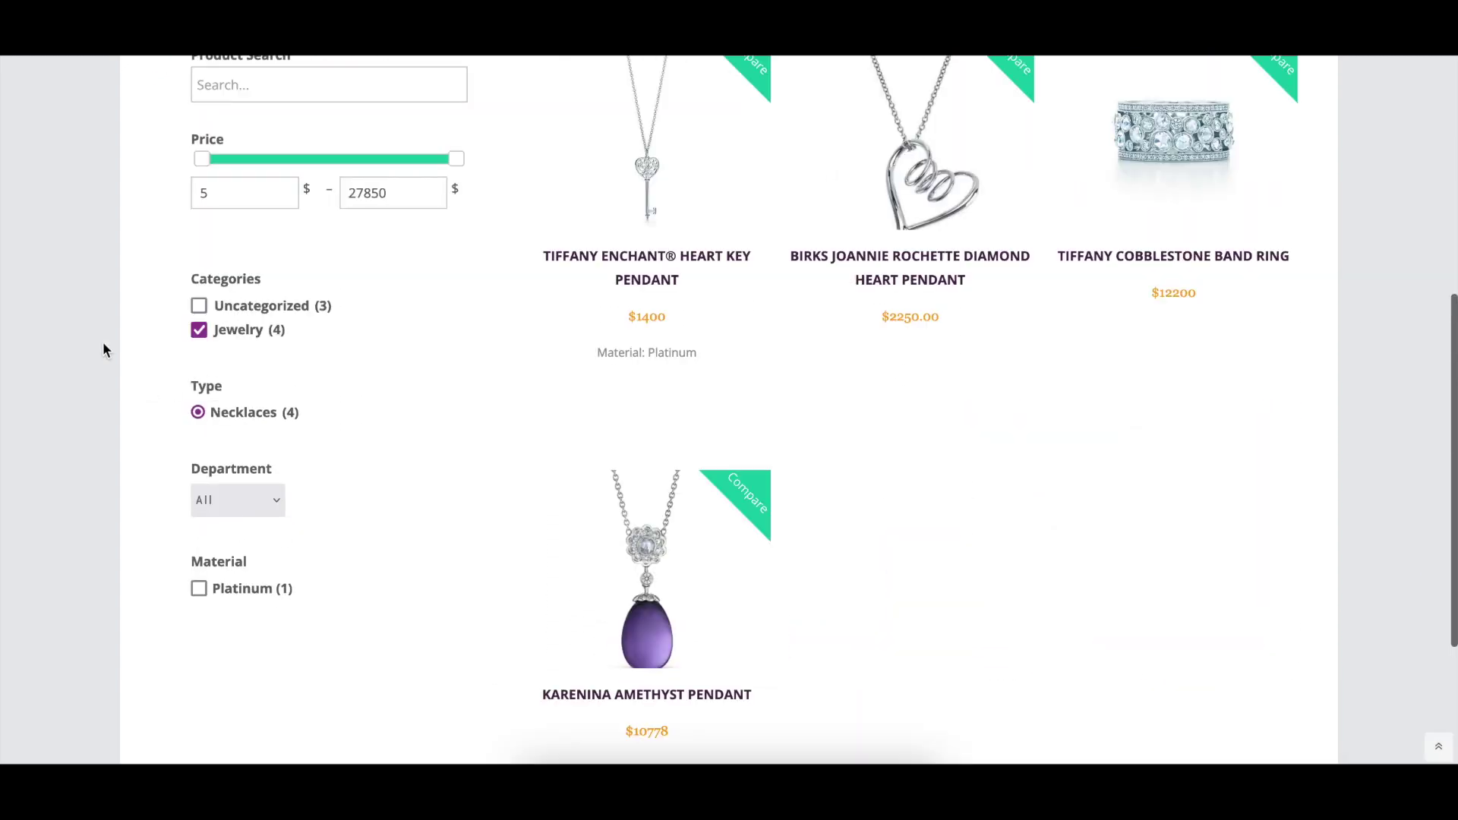
scroll(104, 349, down, 3)
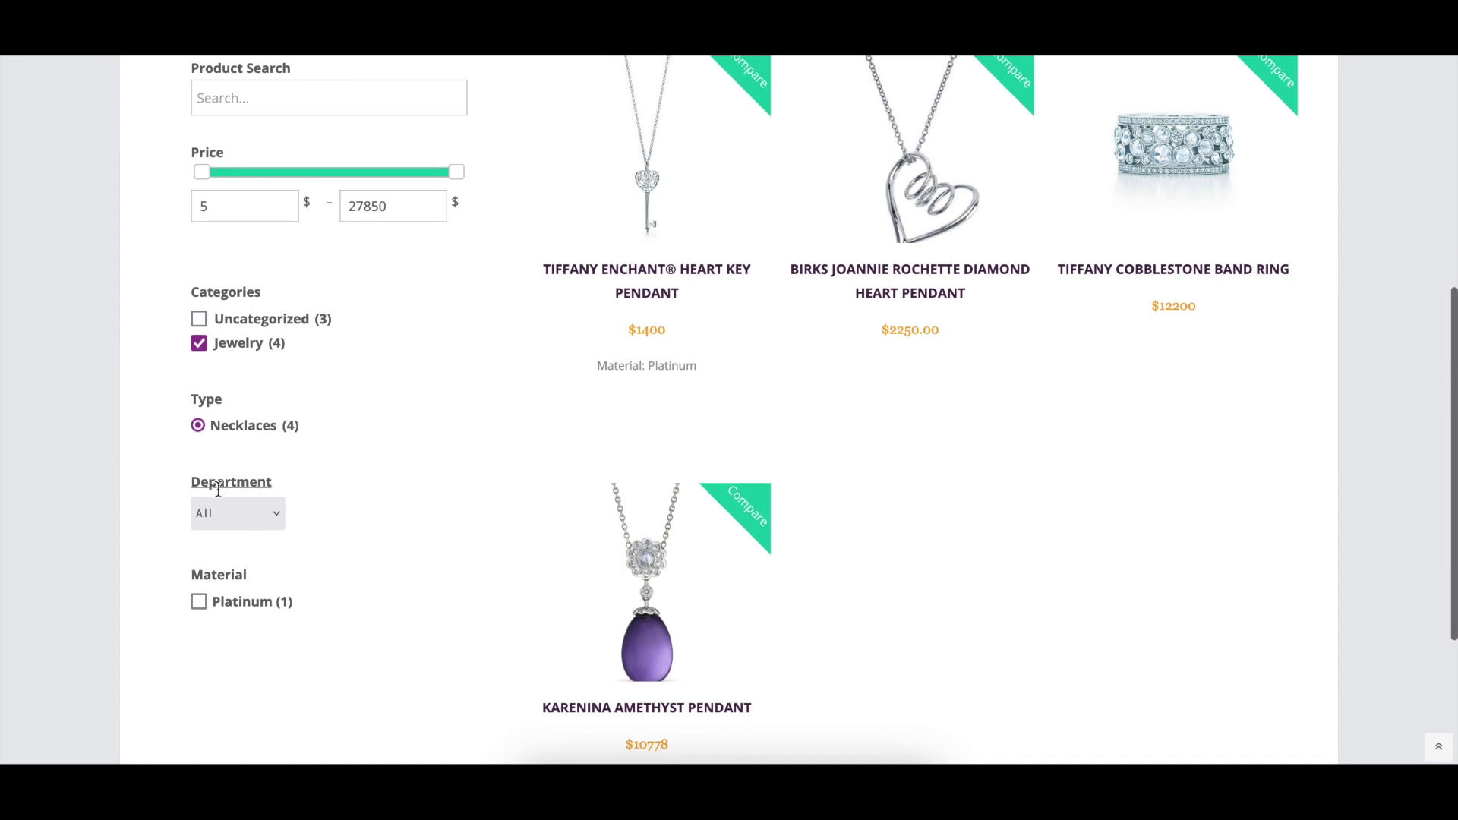
click(223, 513)
click(233, 527)
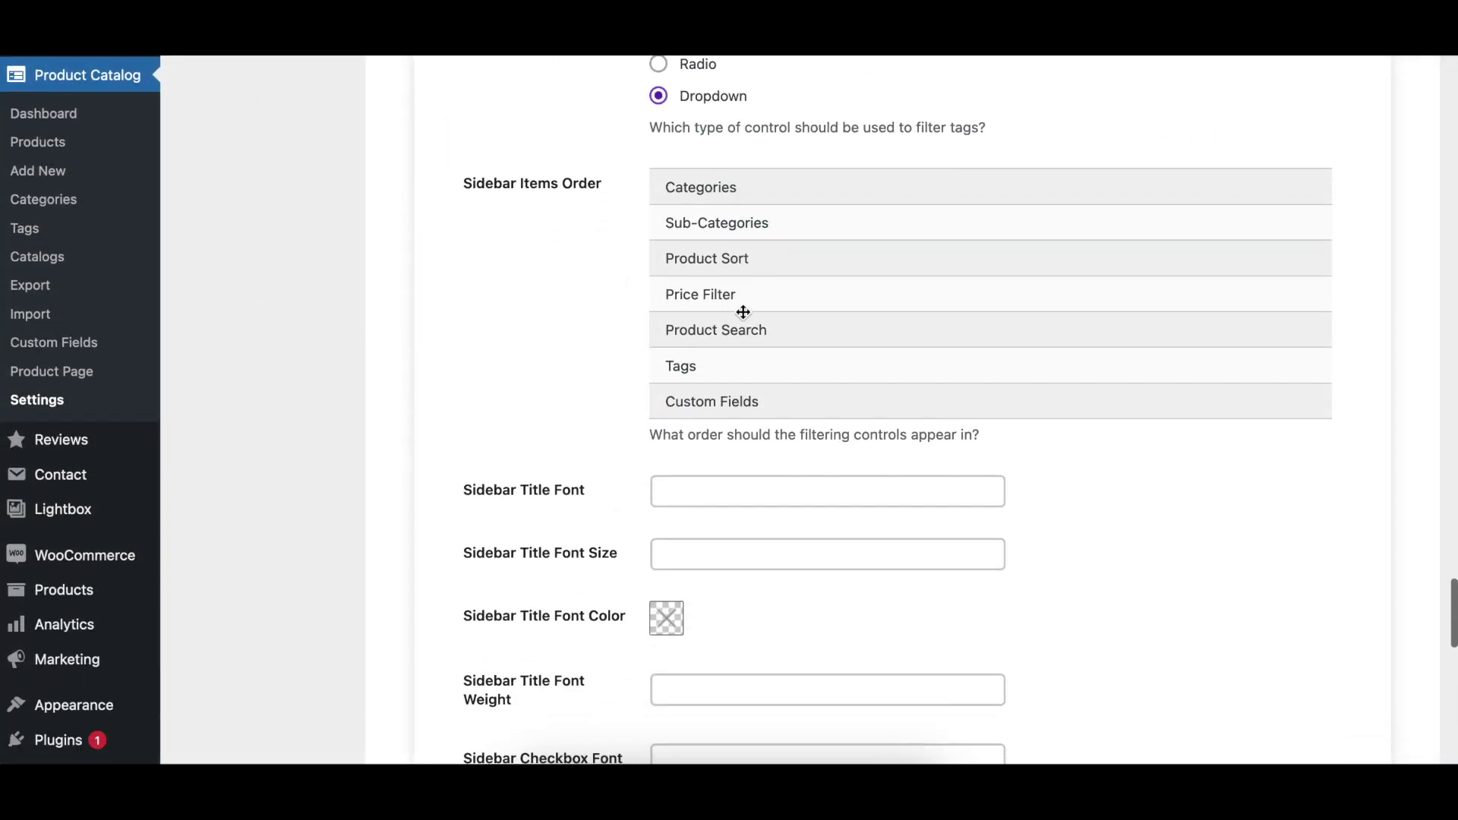
Move Product Sort to the top and Product Search up in Sidebar Items Order, then review the sidebar.
drag(747, 266, 741, 184)
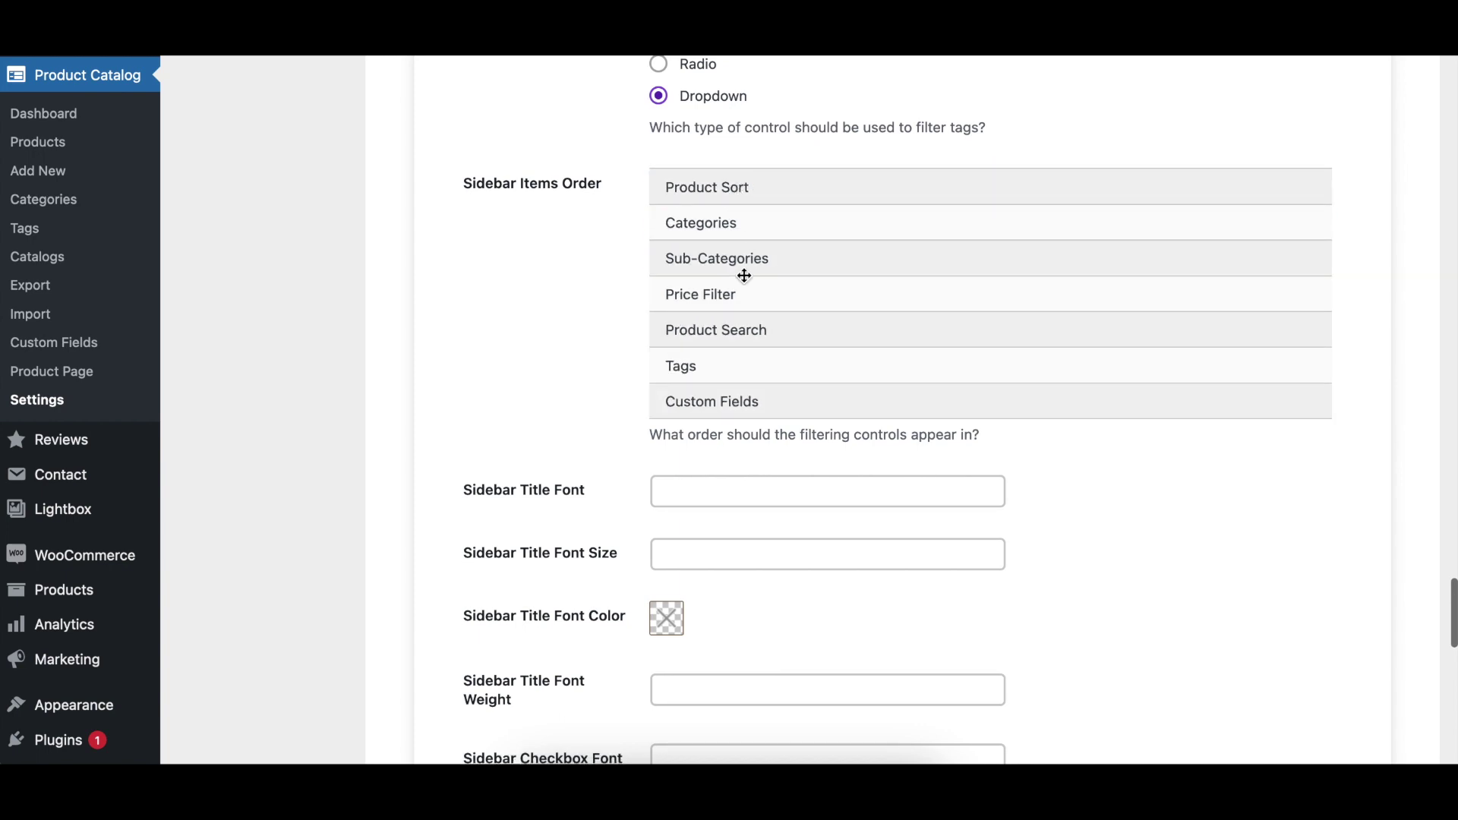
drag(748, 338, 744, 222)
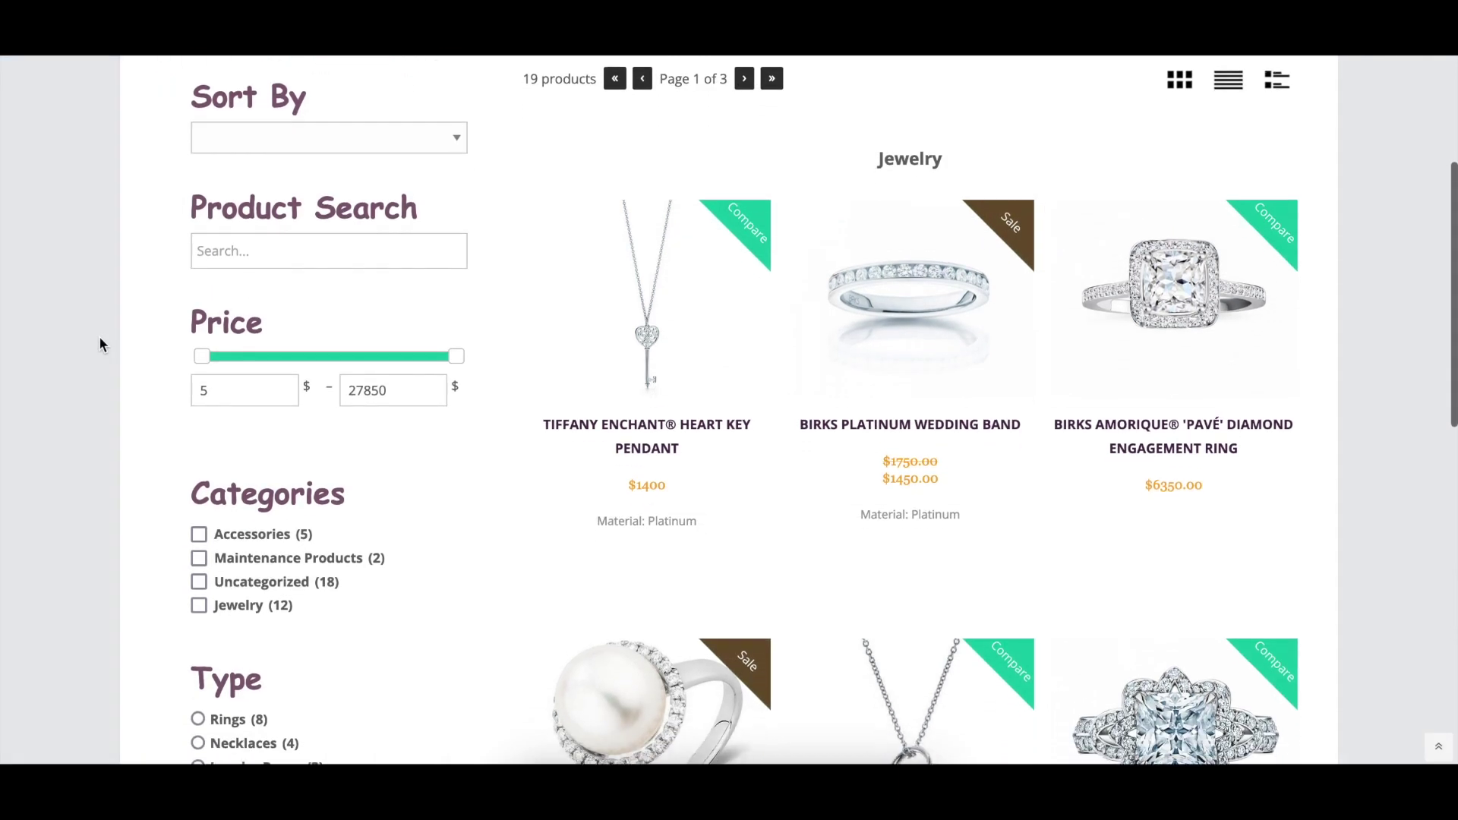
scroll(98, 344, down, 2)
scroll(99, 344, down, 3)
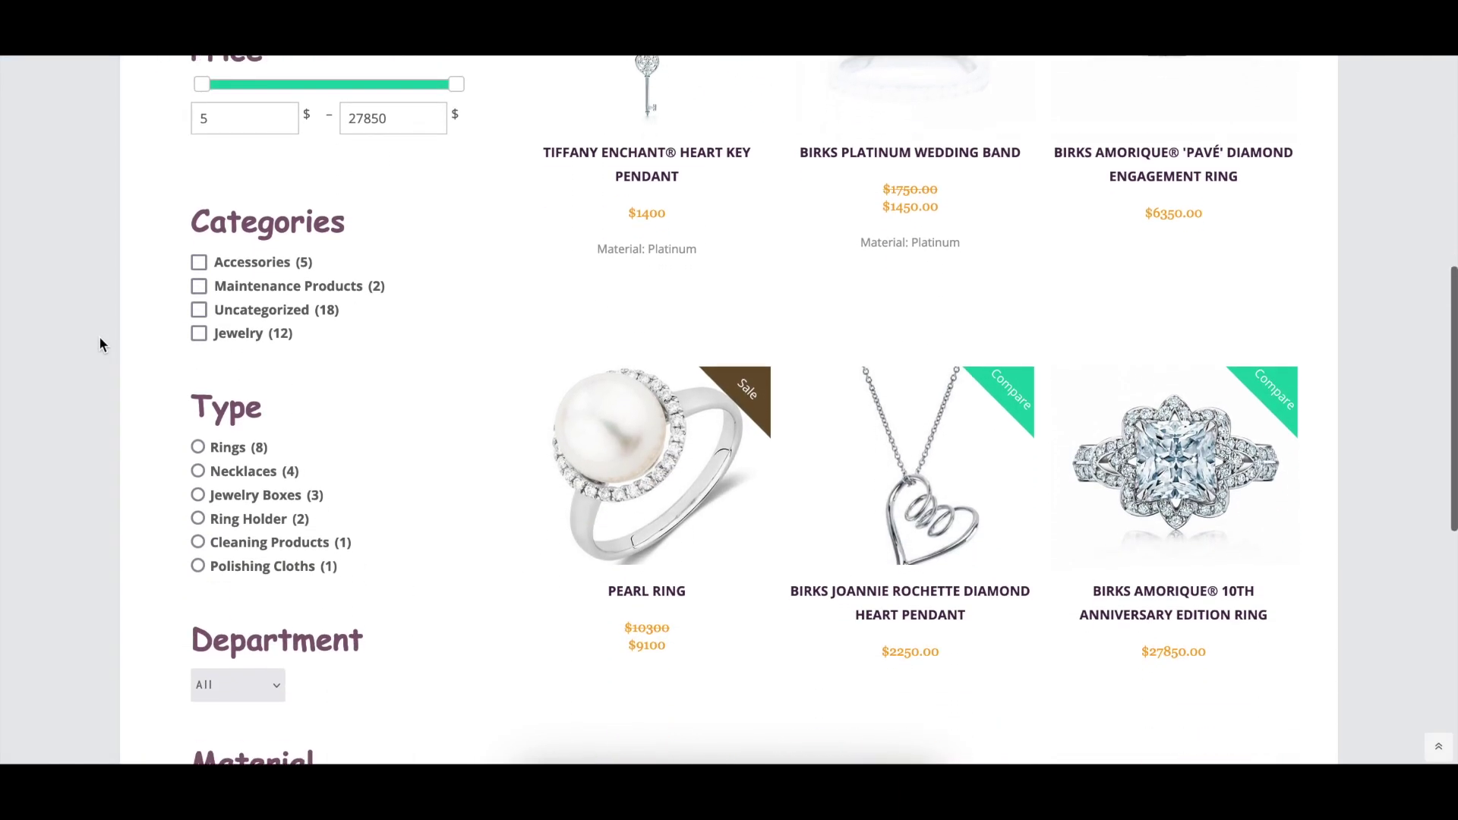
scroll(100, 344, down, 2)
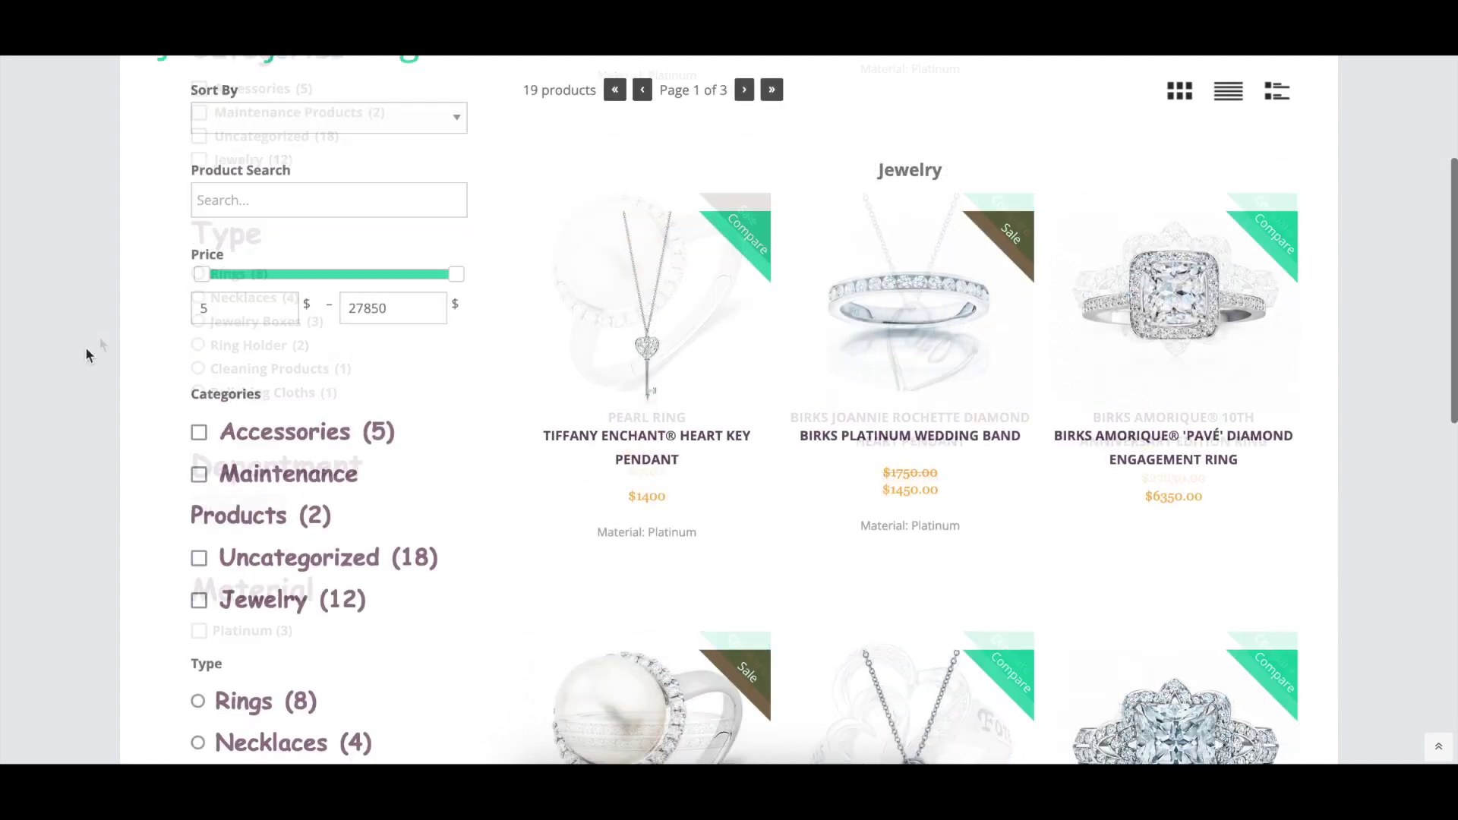
scroll(86, 351, down, 4)
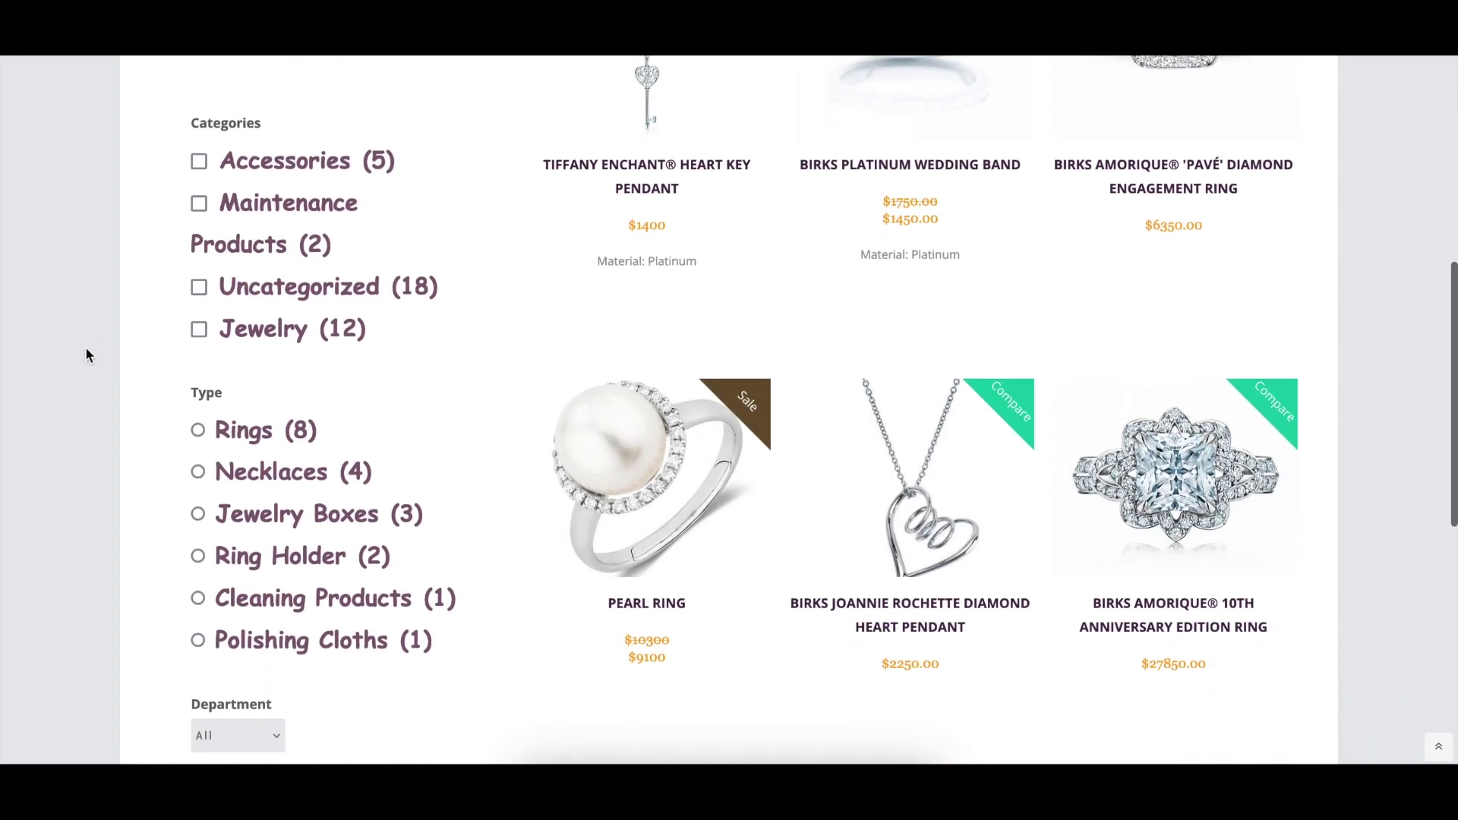
scroll(86, 350, down, 2)
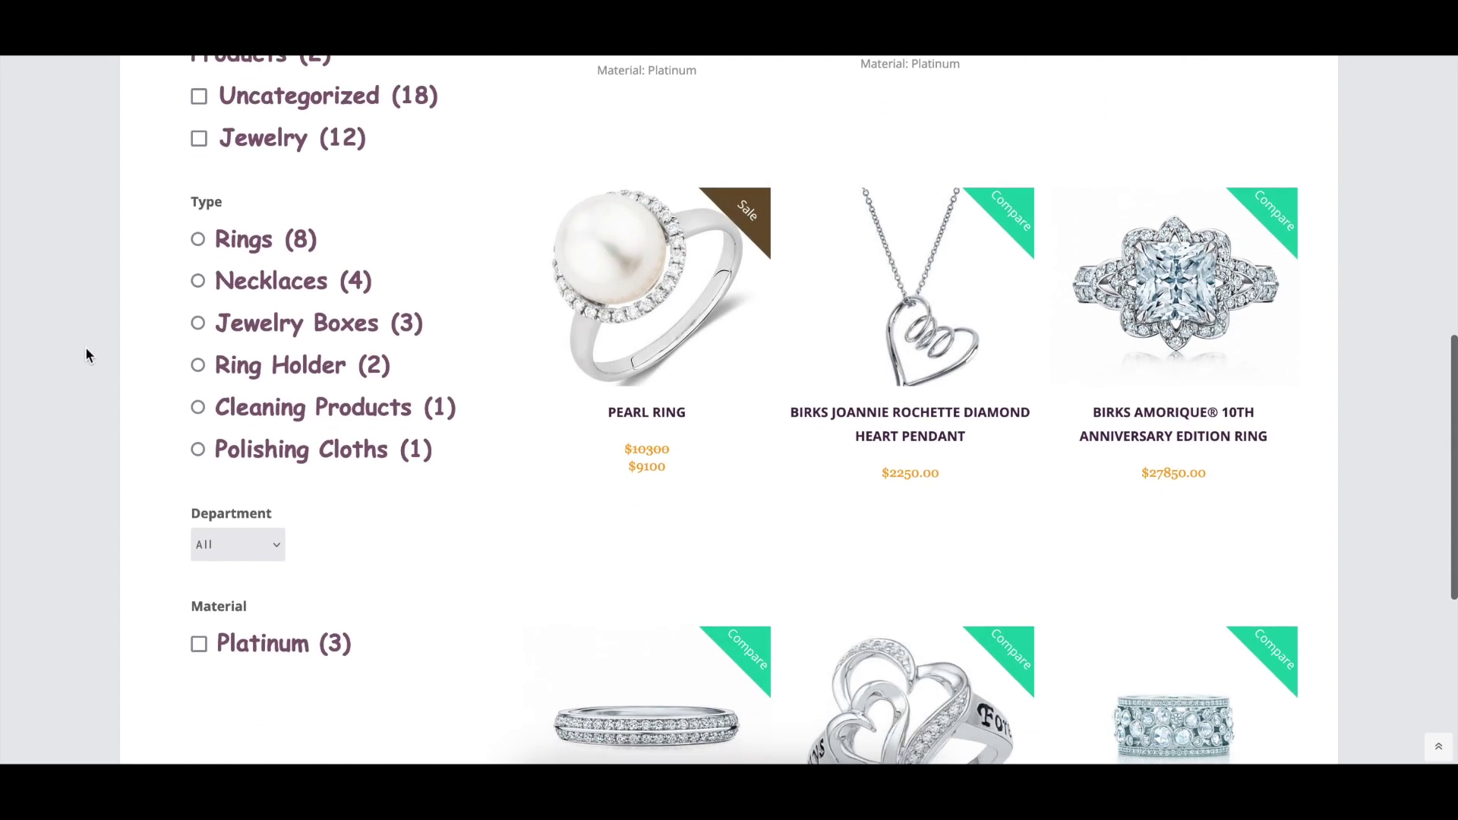
Preview the Breadcrumbs Text Color picker, then advance the storefront to page 2 of 3.
click(680, 347)
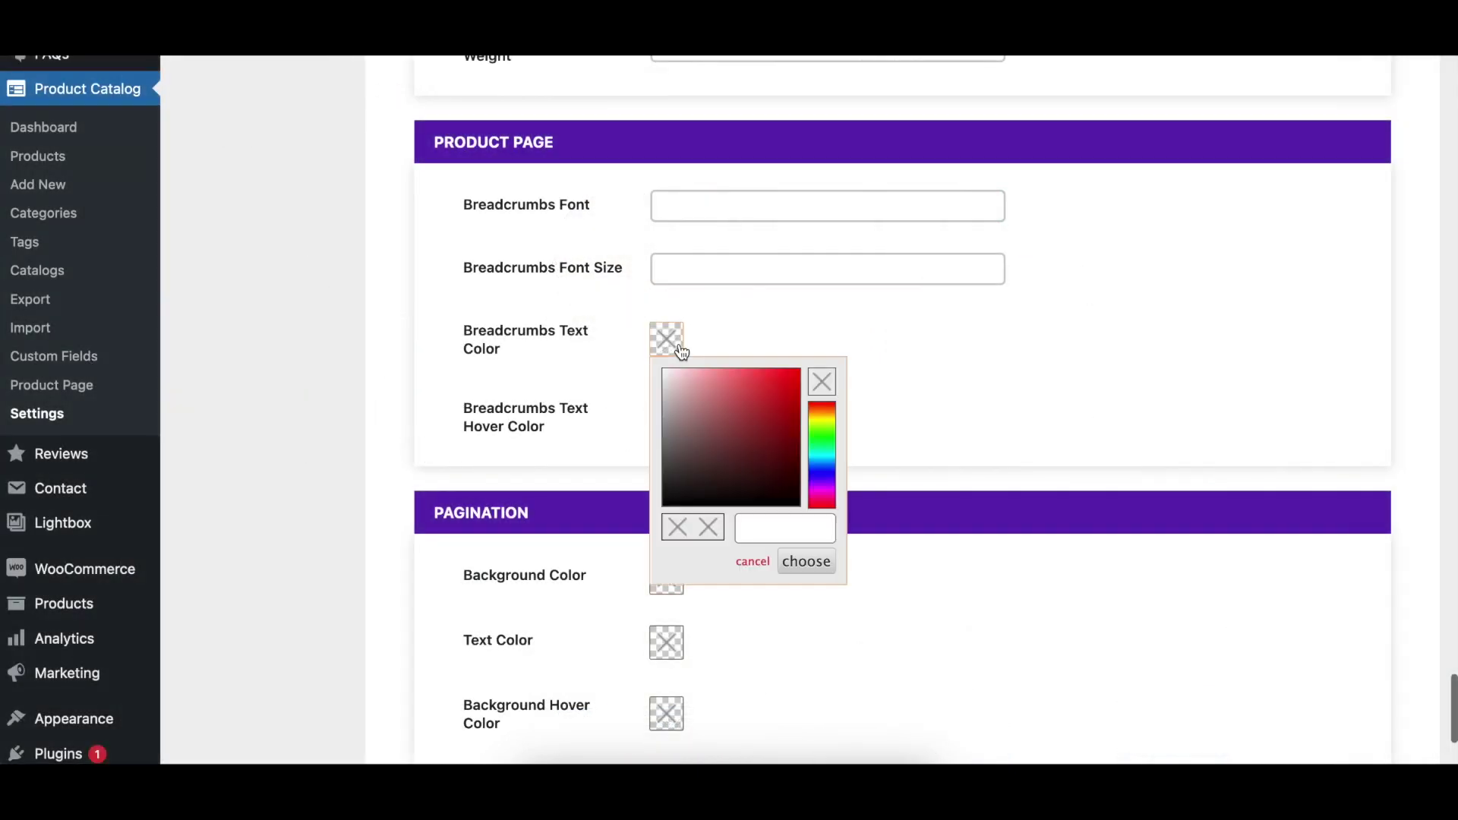
click(891, 409)
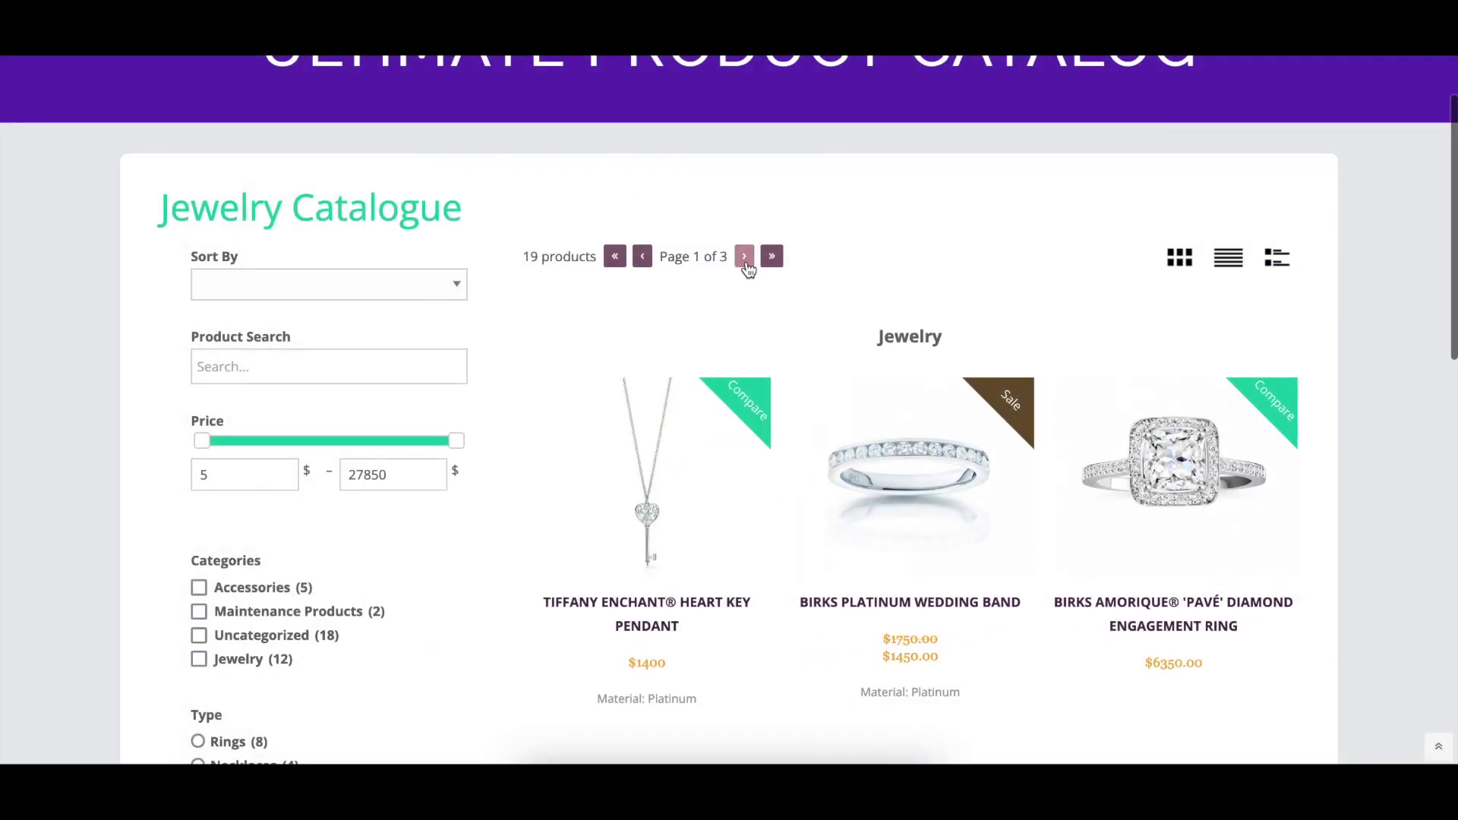
click(745, 258)
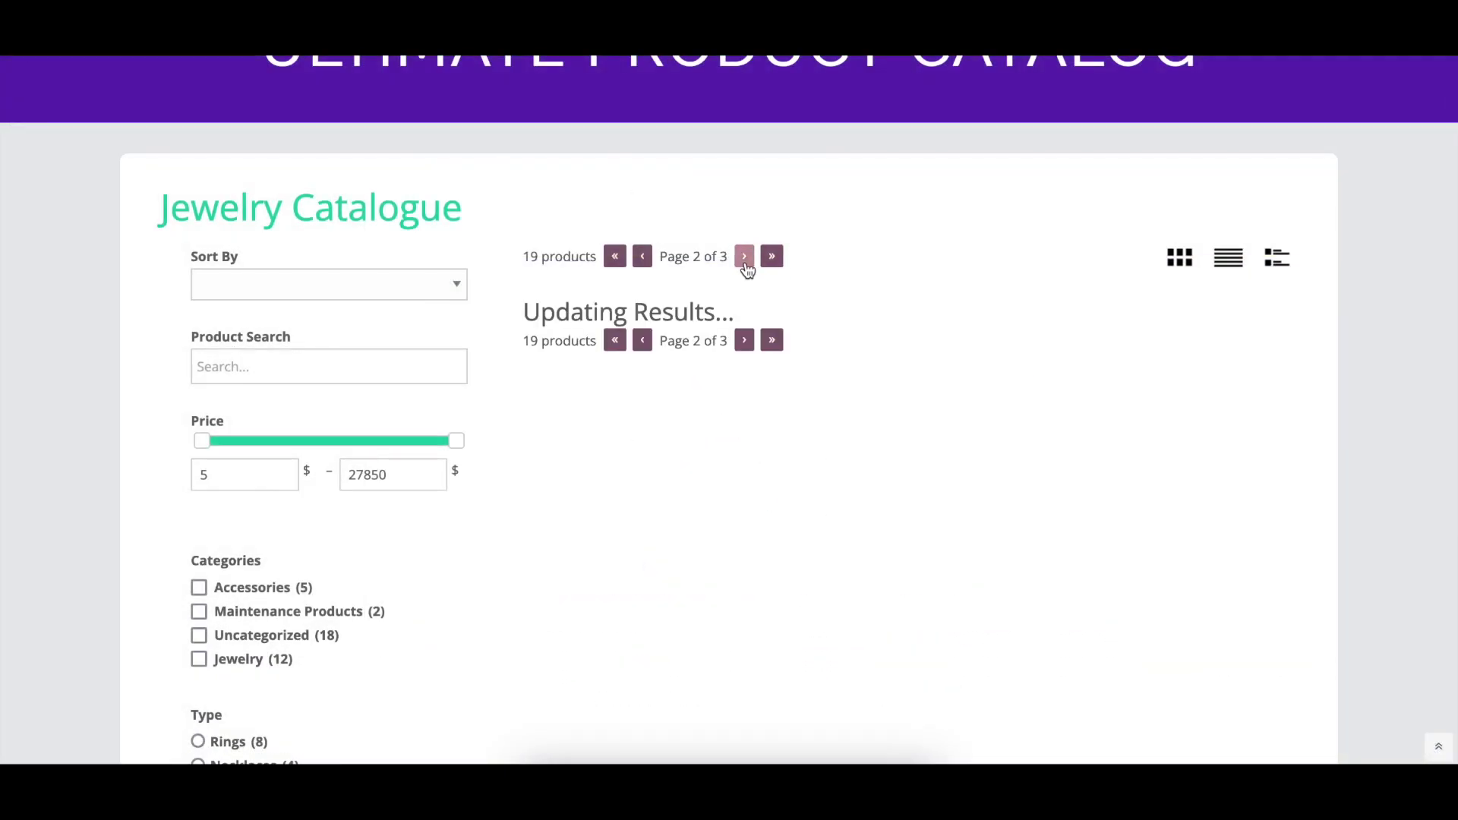